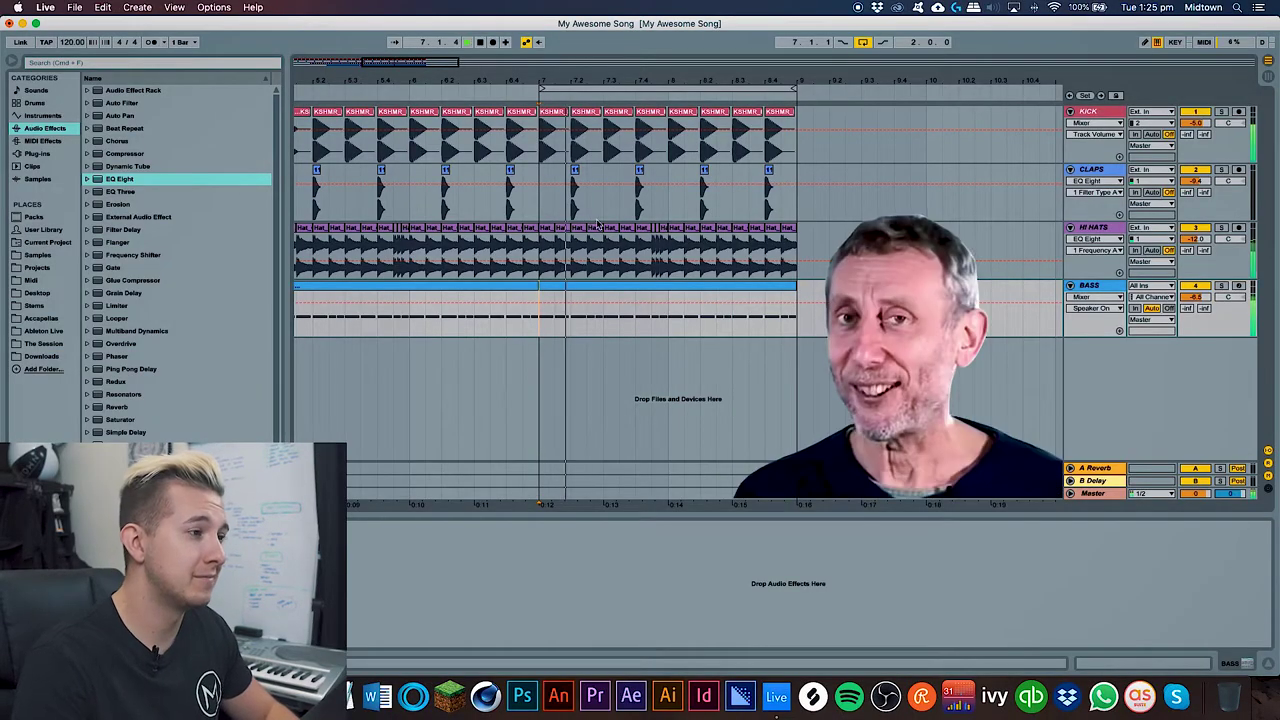
# - Select the second bass clip in the arrangement
pyautogui.click(695, 286)
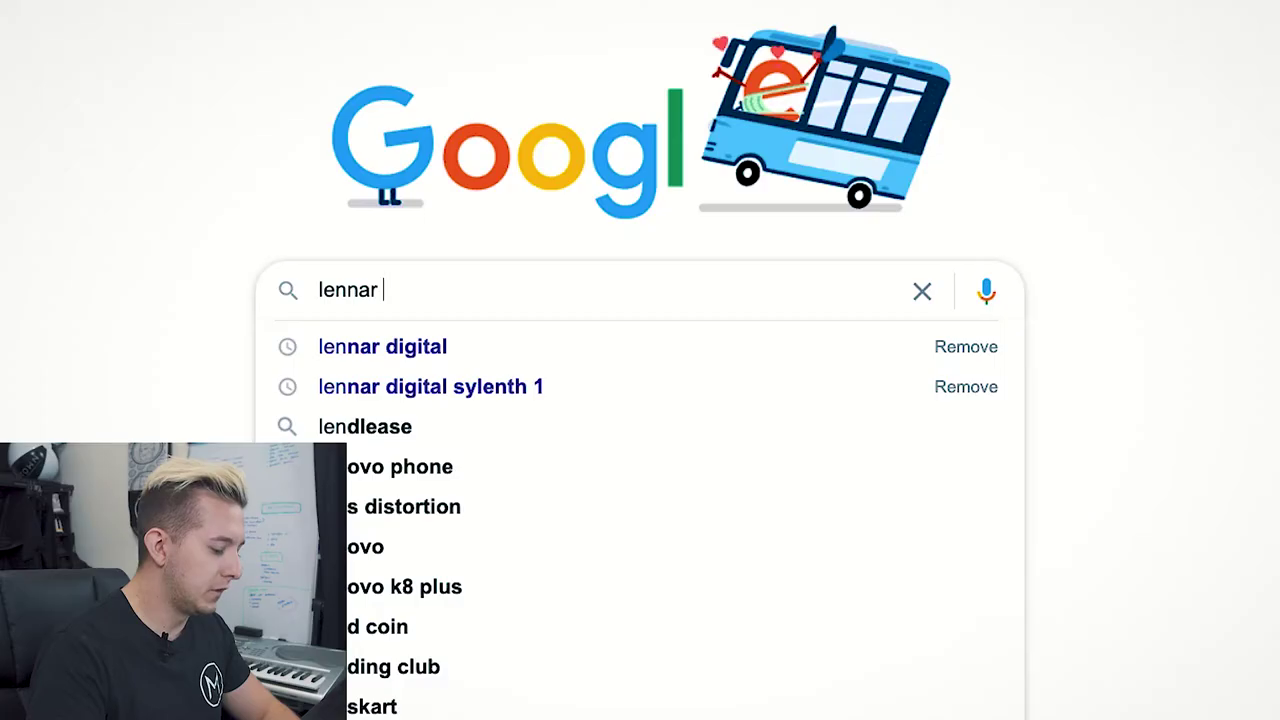
# - Search Google for 'lennar digital' and open the LennarDigital homepage
pyautogui.write('digital')
pyautogui.press('Return')
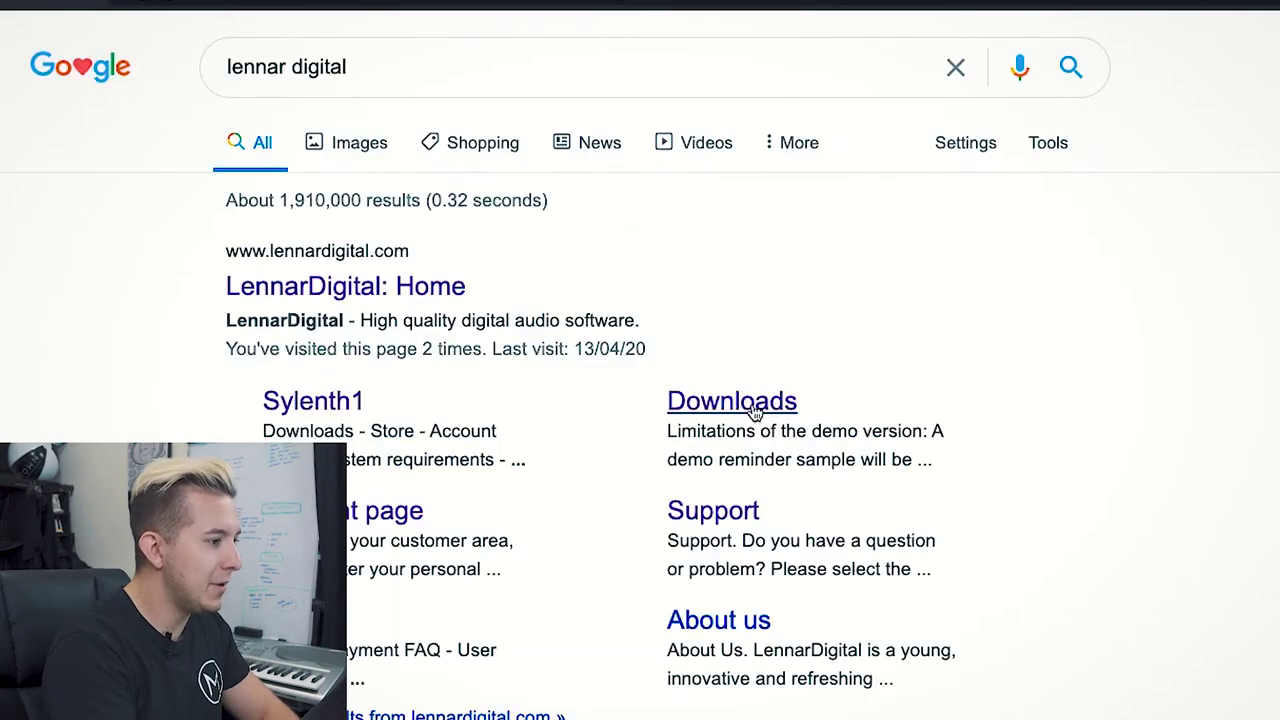
pyautogui.click(287, 313)
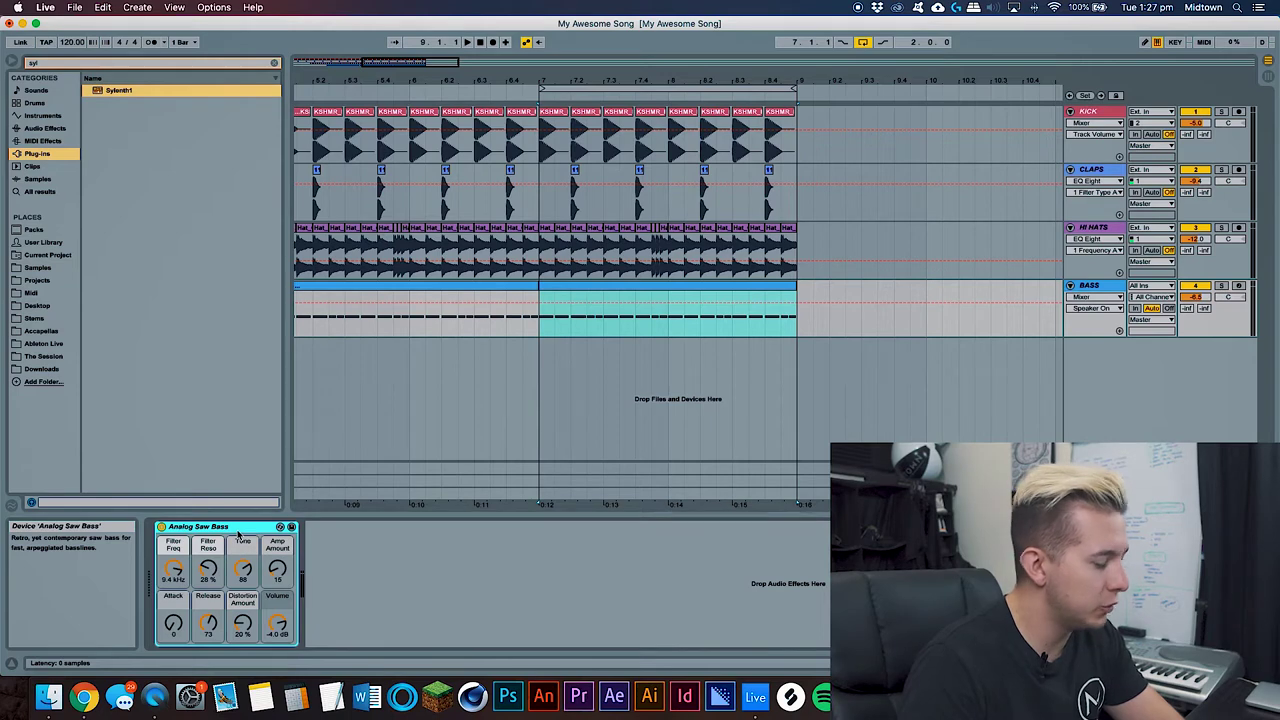
# - Replace the BASS track's Analog Saw Bass with Sylenth1 and rename the track BASS
pyautogui.press('Delete')
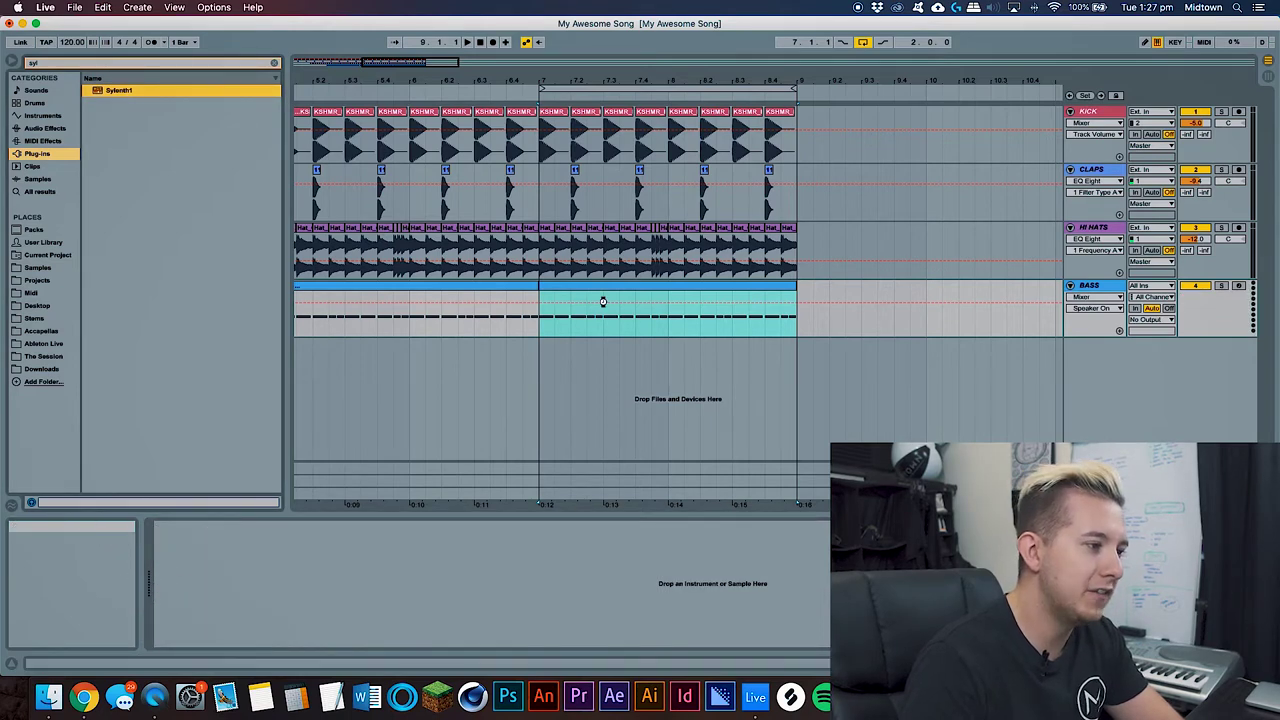
pyautogui.moveTo(603, 301); pyautogui.dragTo(603, 301)
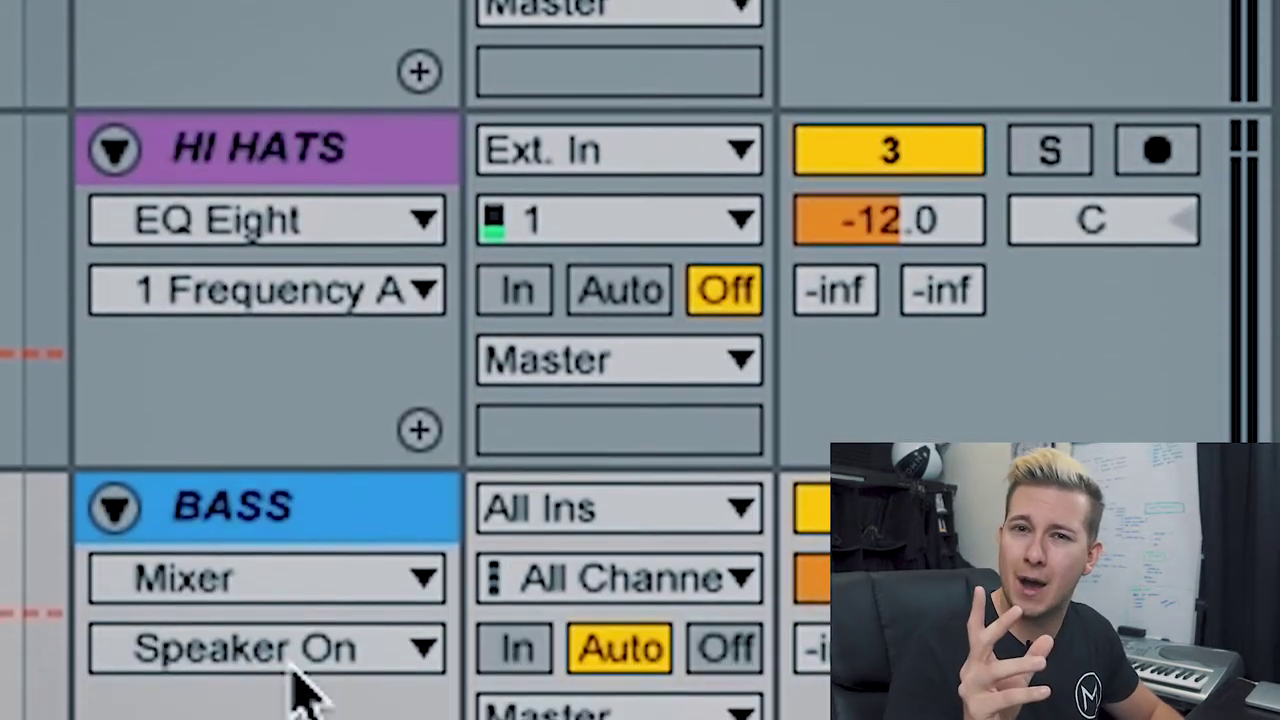
pyautogui.rightClick(264, 350)
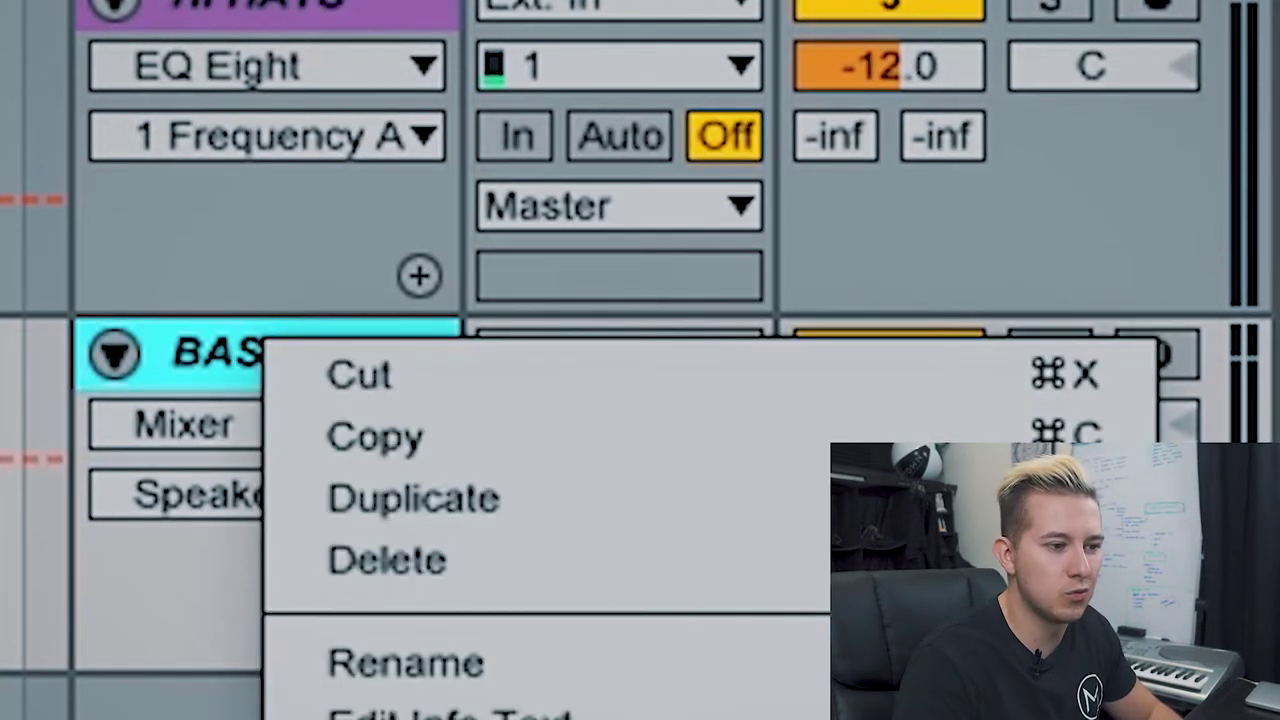
pyautogui.click(497, 663)
pyautogui.write('B')
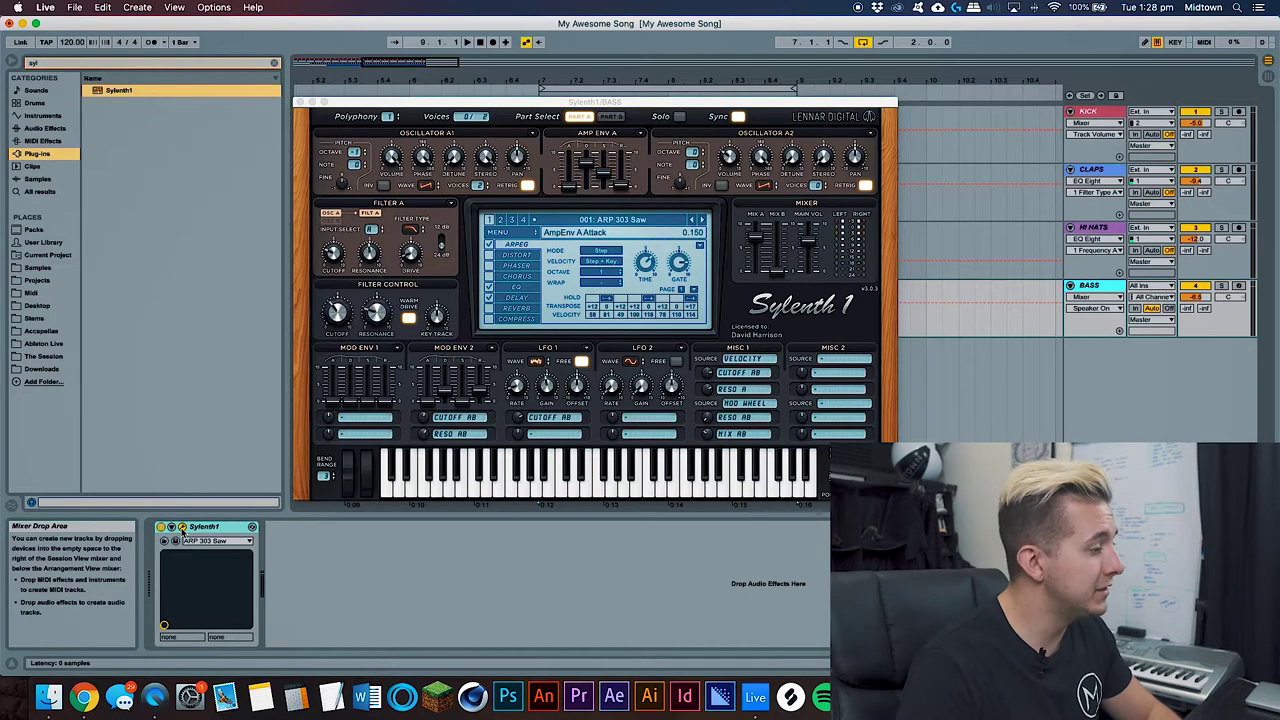
# - Browse Sylenth1's preset banks and load 084: BS Big Bass on the BASS track
pyautogui.click(183, 527)
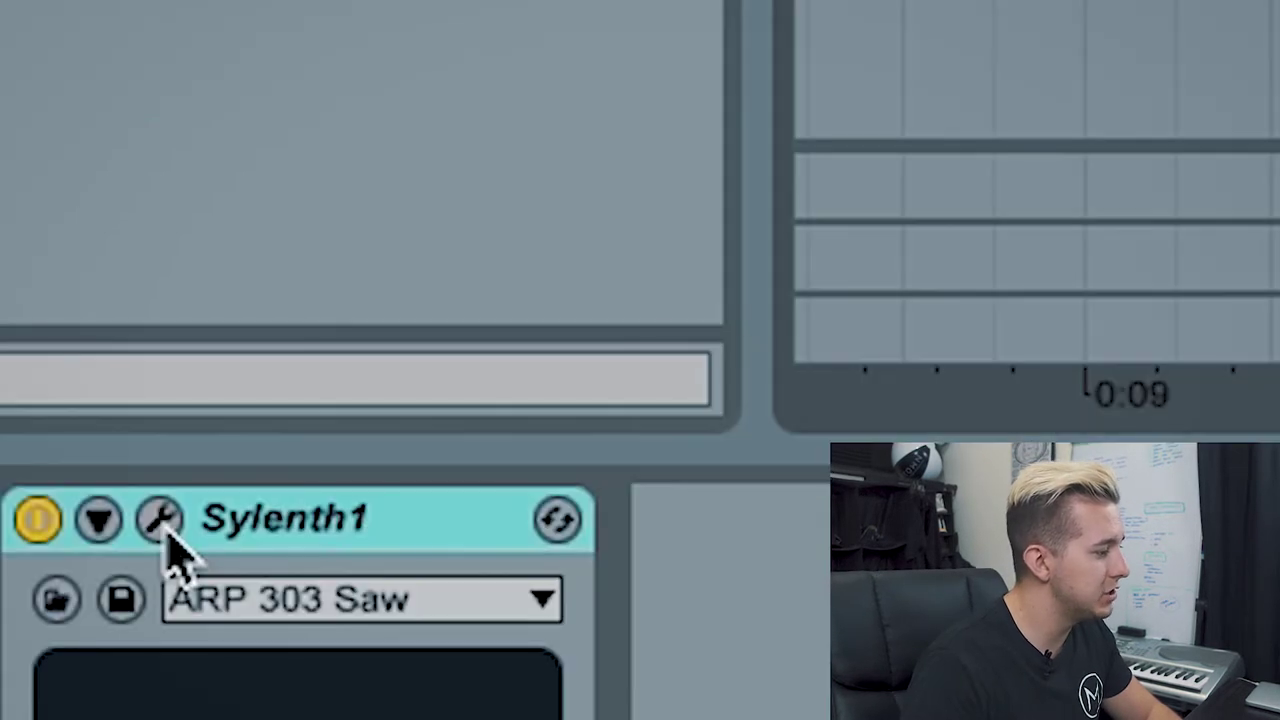
pyautogui.click(170, 535)
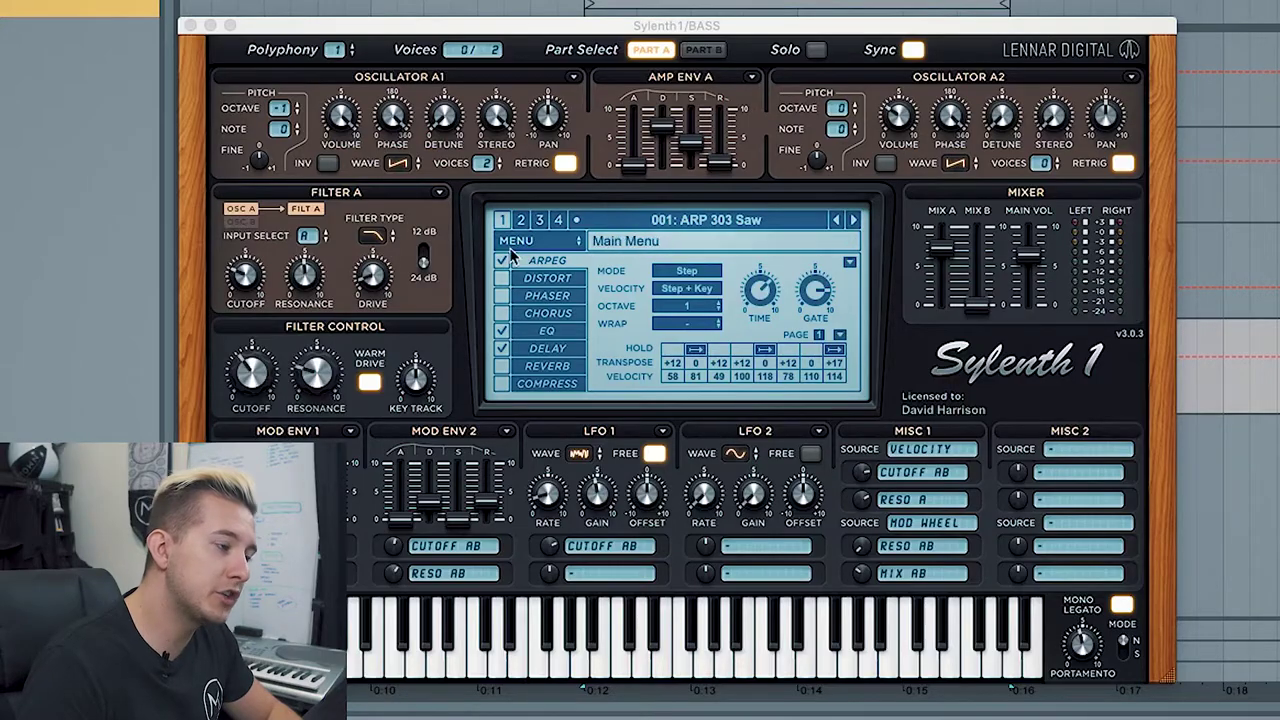
pyautogui.click(759, 224)
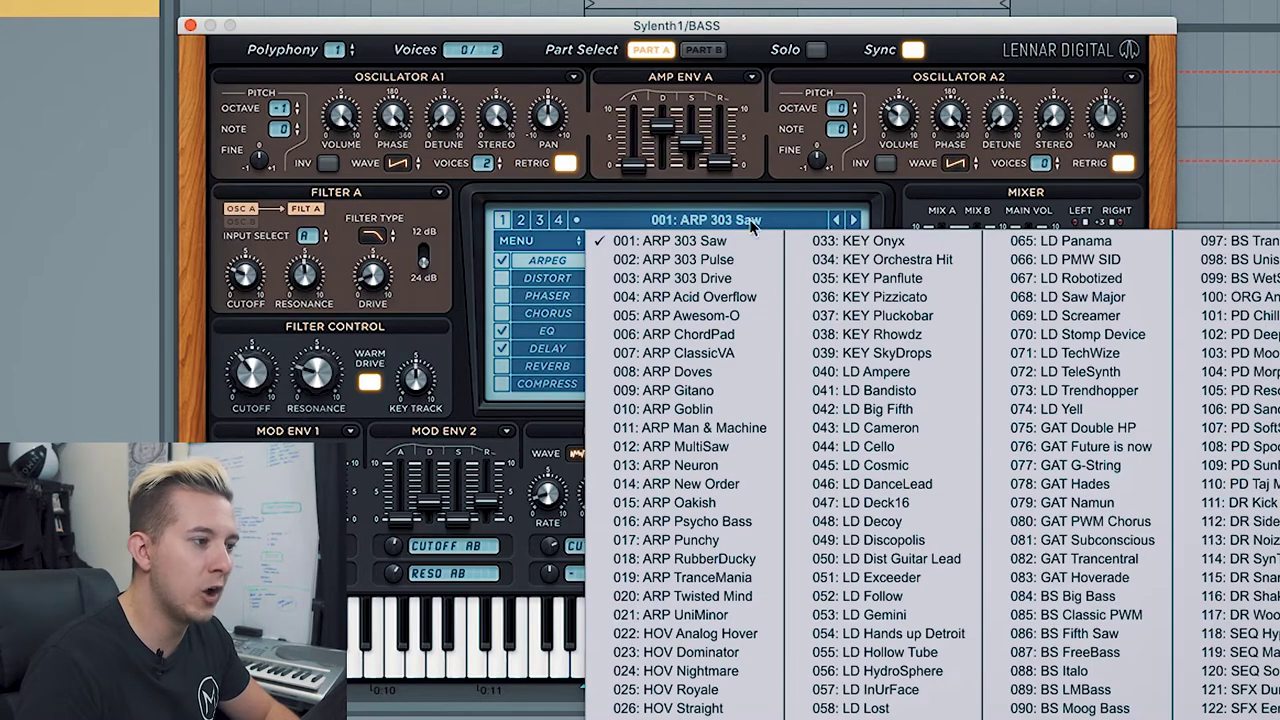
pyautogui.click(521, 222)
pyautogui.click(539, 221)
pyautogui.click(558, 221)
pyautogui.click(640, 228)
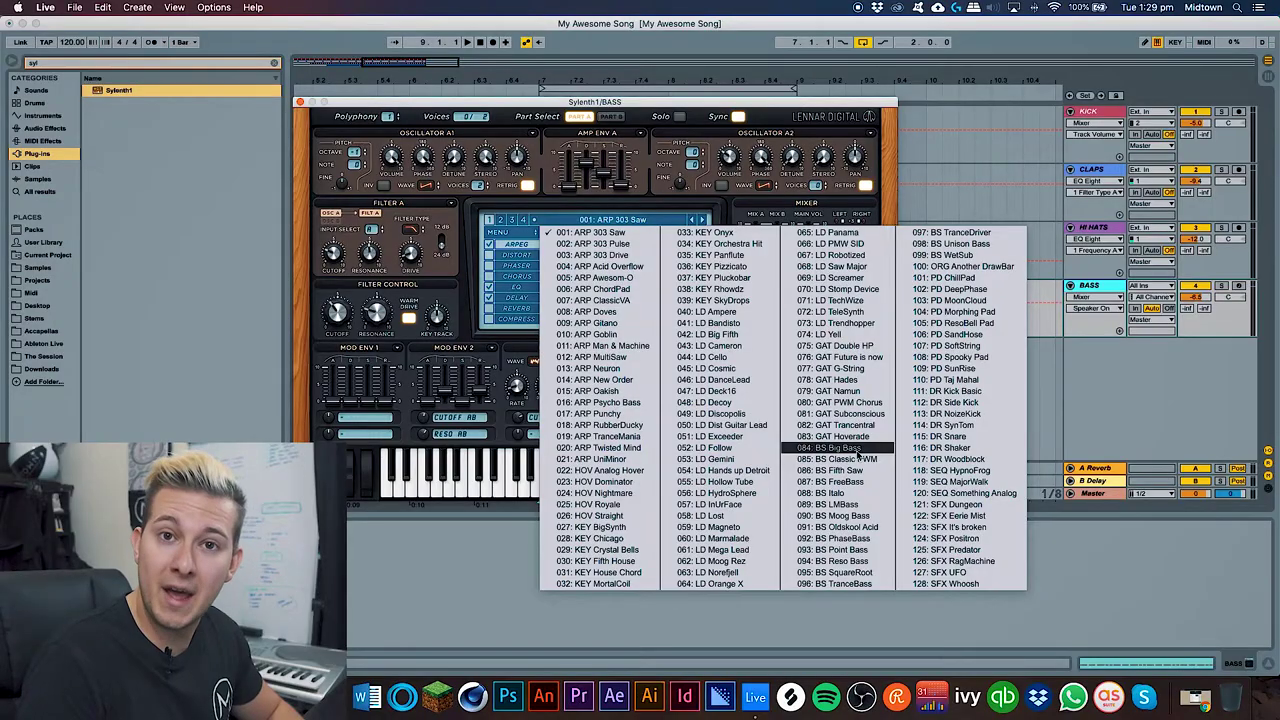
pyautogui.click(840, 447)
# - Move the Sylenth1 window aside, select the teal bass clip and start playback
pyautogui.moveTo(383, 104); pyautogui.dragTo(800, 213)
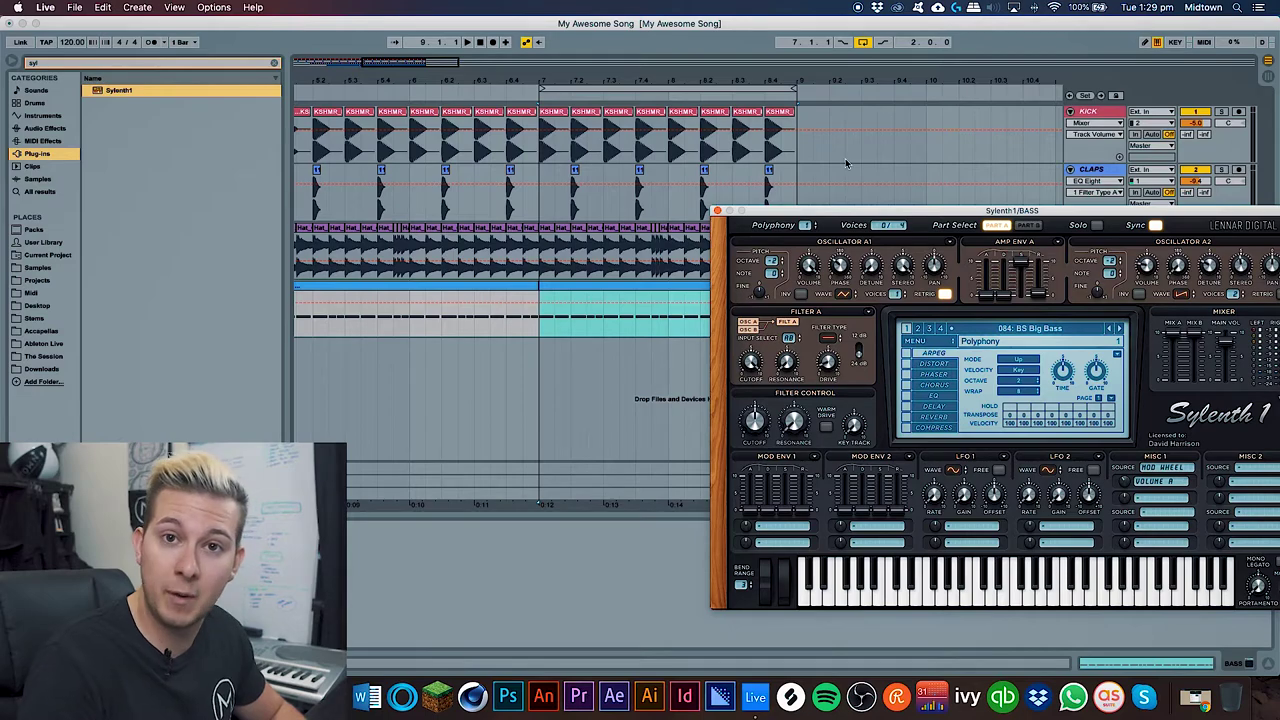
pyautogui.click(668, 288)
pyautogui.press('space')
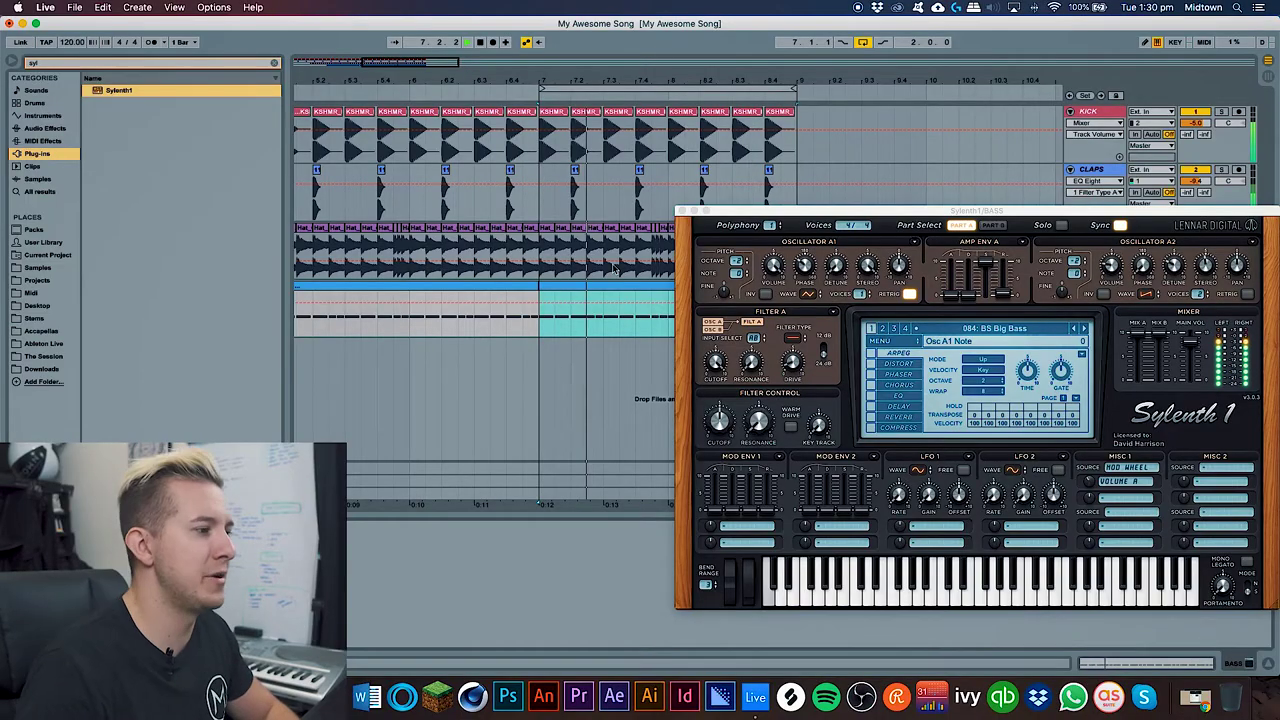
# - Transpose all the bass clip's notes up an octave and step to the next Sylenth1 preset
pyautogui.doubleClick(583, 304)
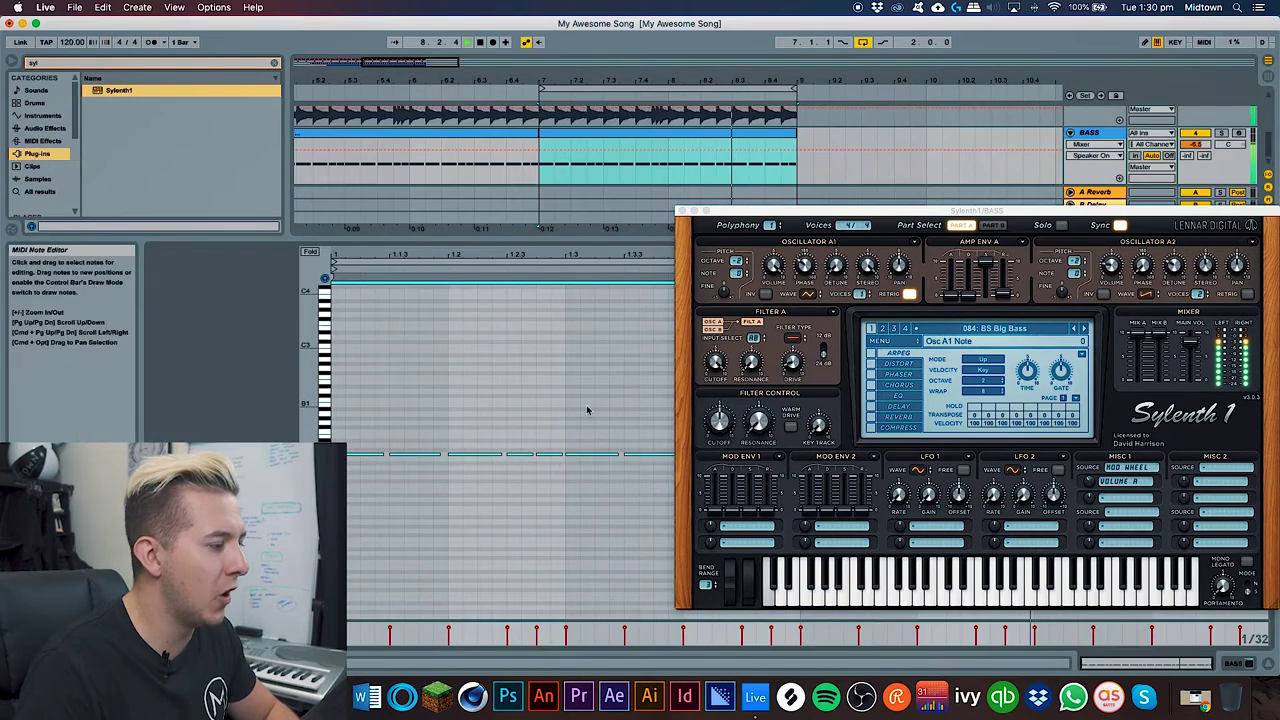
pyautogui.press('super+a')
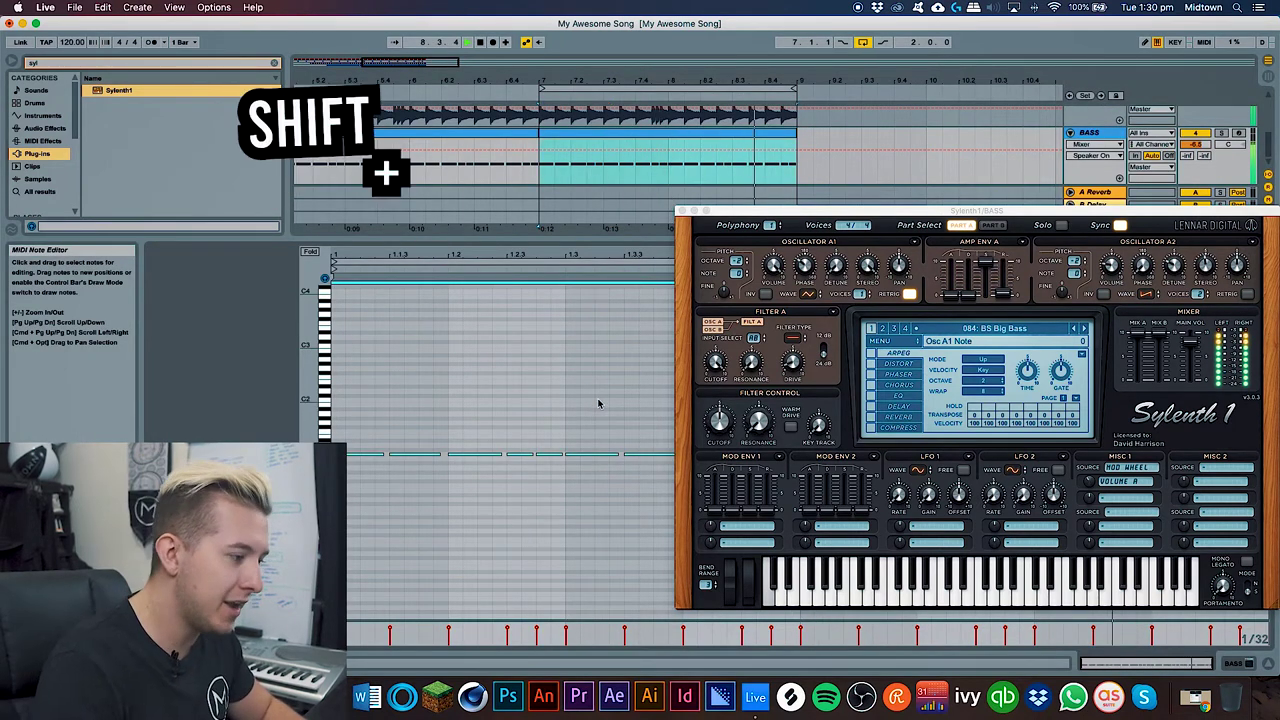
pyautogui.hotkey('shift', 'Up')
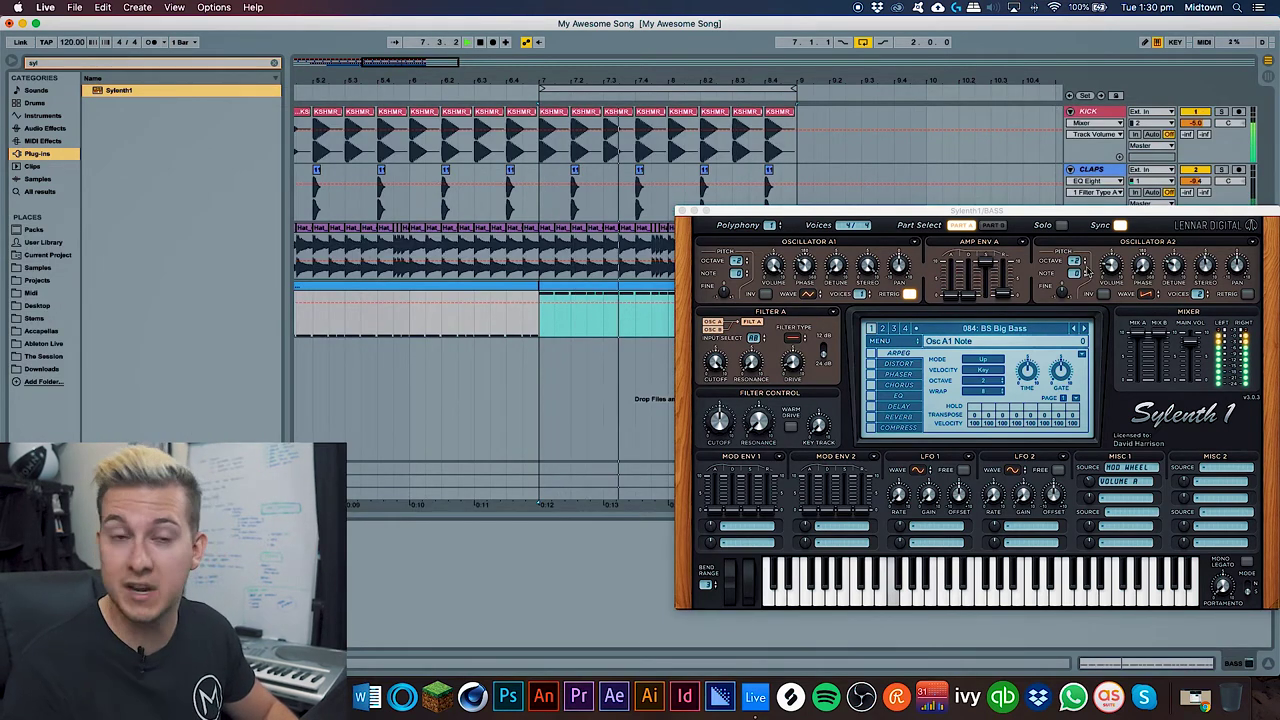
pyautogui.moveTo(960, 211); pyautogui.dragTo(889, 147)
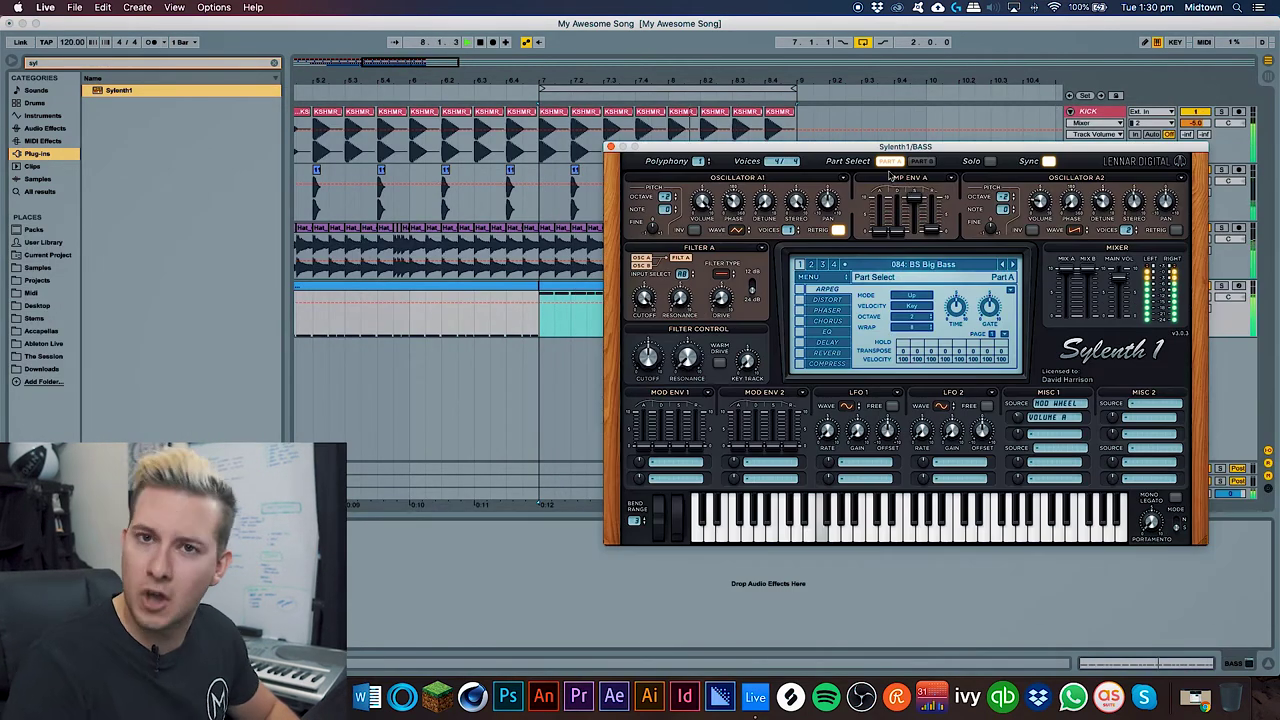
pyautogui.click(1013, 265)
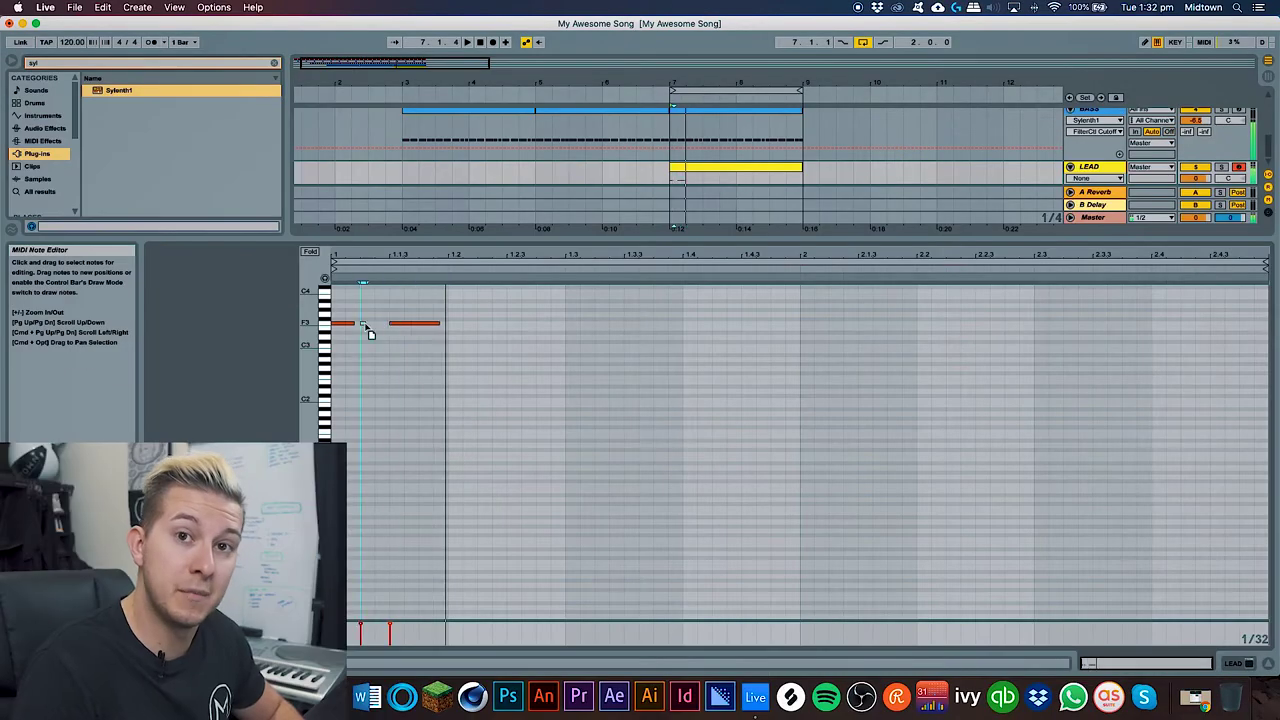
# - Place notes in the lead clip and paste the lead notes into the track 6 clip
pyautogui.click(509, 323)
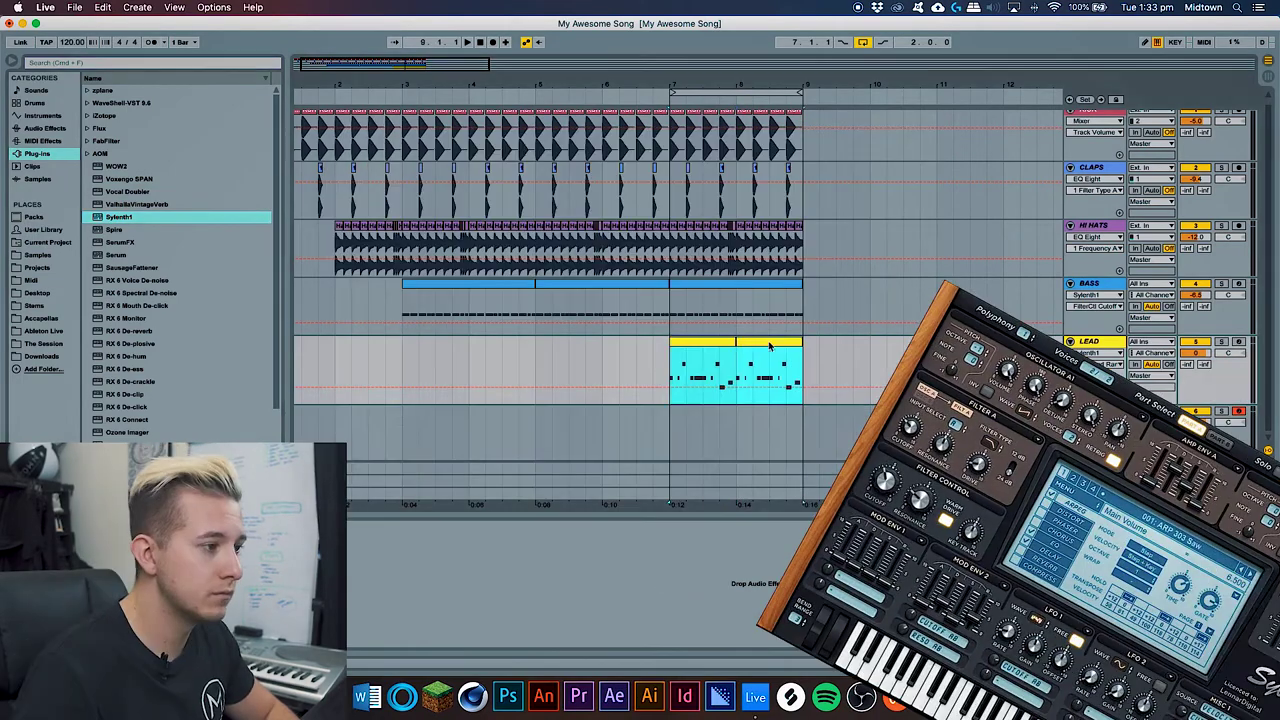
pyautogui.hotkey('ctrl', 'v')
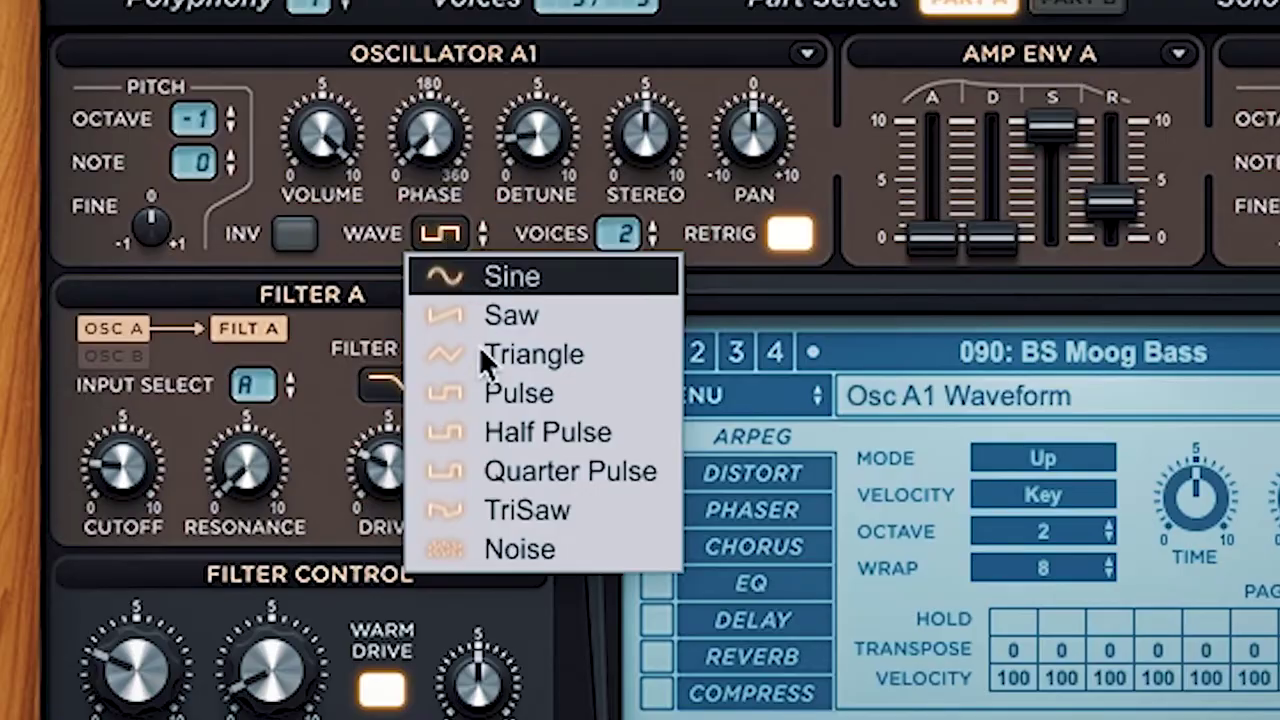
# - Set Sylenth1 oscillator A1 to Saw, raise Amp Env A attack, and nudge the cutoff up
pyautogui.click(488, 432)
pyautogui.click(444, 240)
pyautogui.click(529, 471)
pyautogui.click(444, 237)
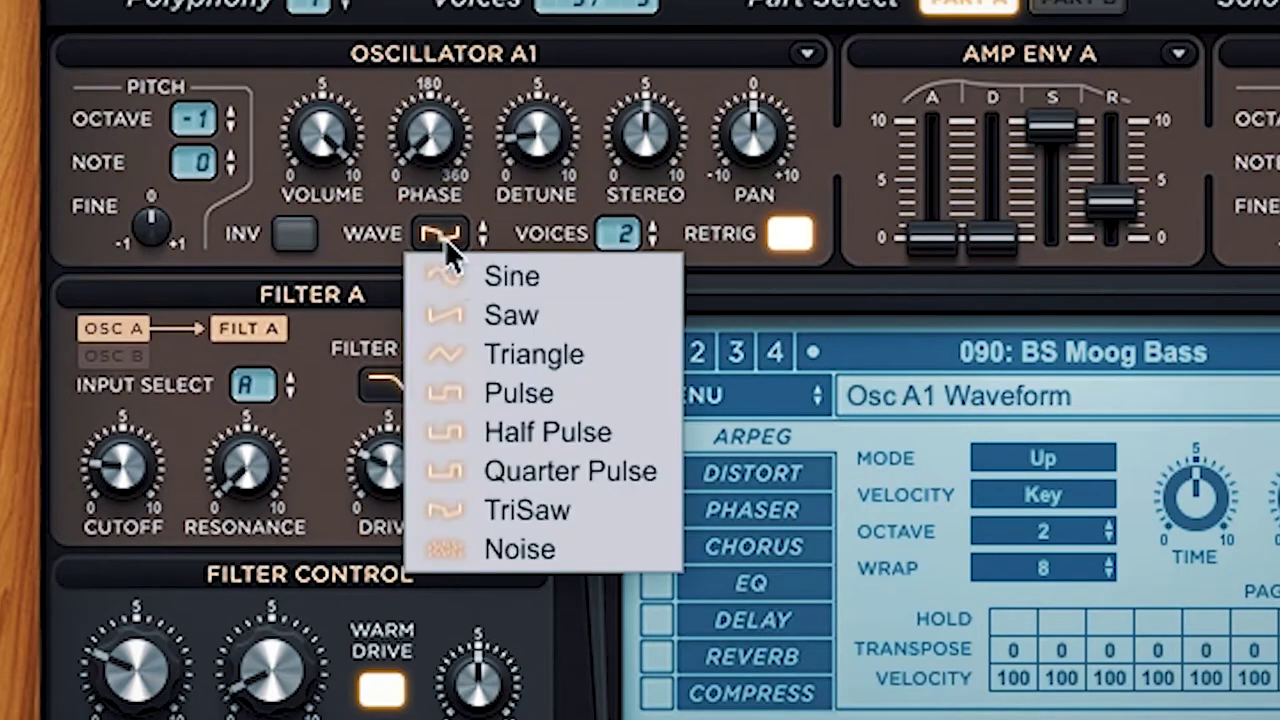
pyautogui.click(510, 315)
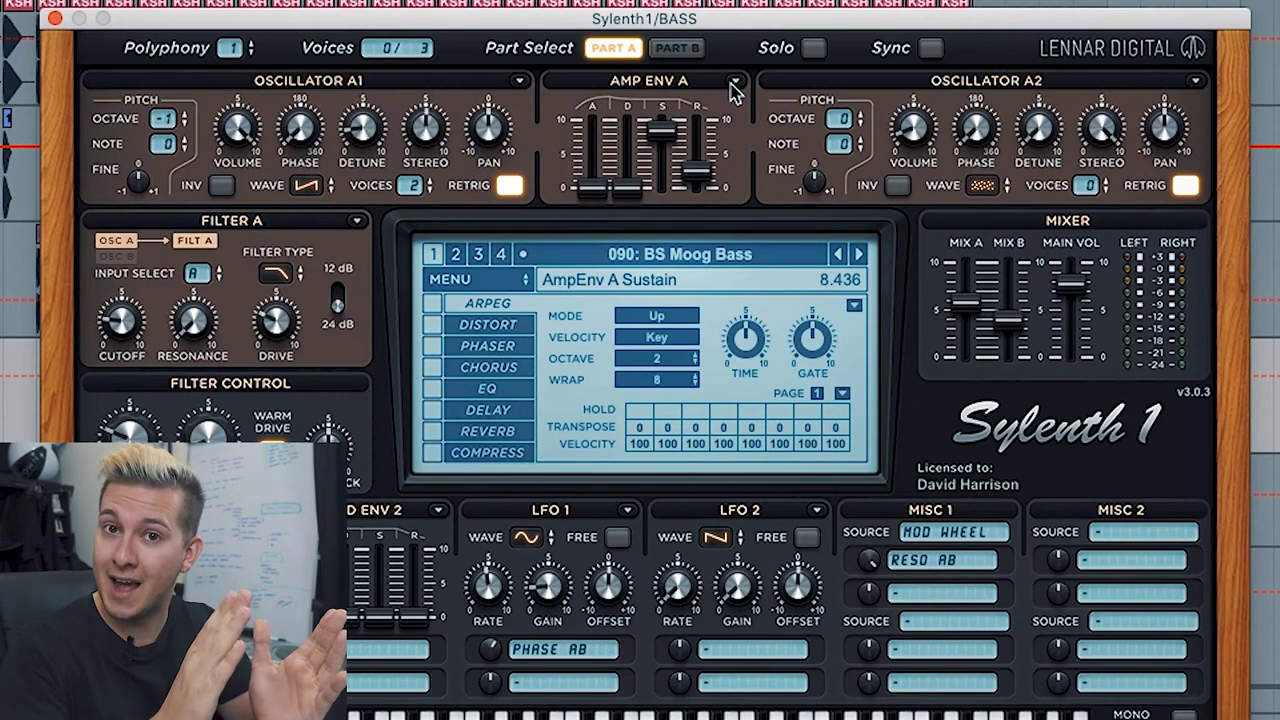
pyautogui.click(594, 186)
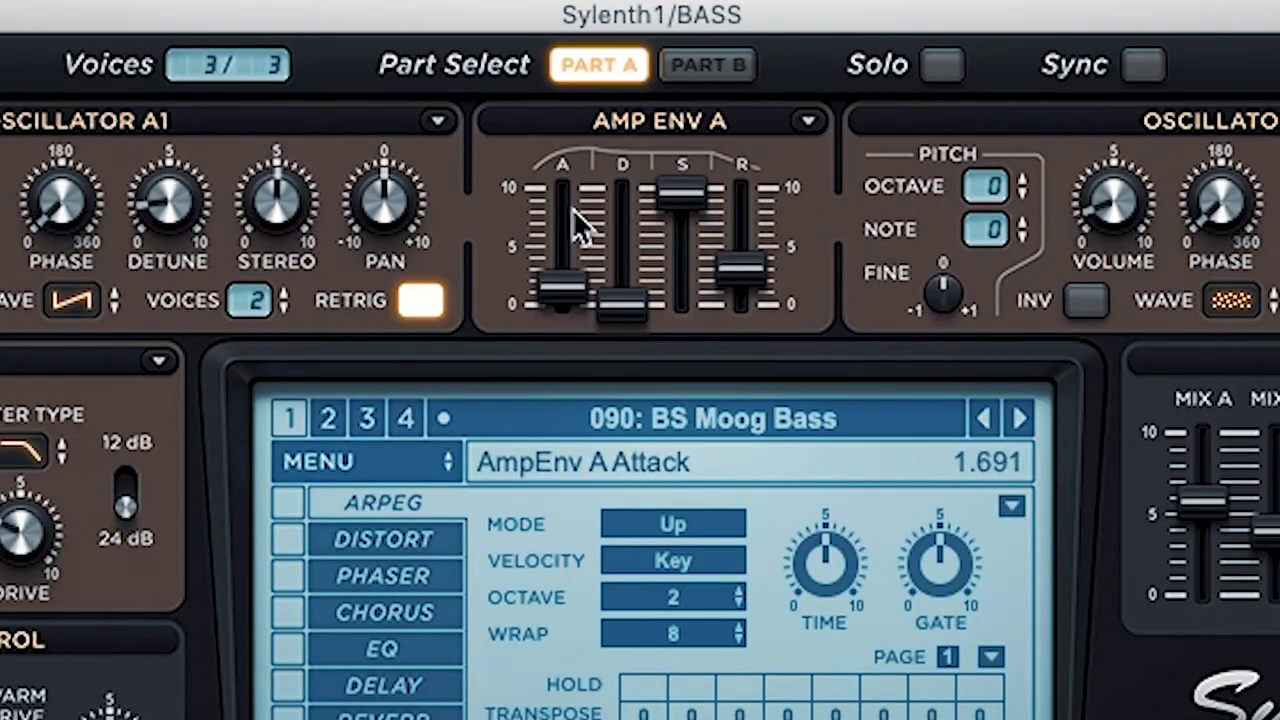
pyautogui.moveTo(406, 398); pyautogui.dragTo(405, 392)
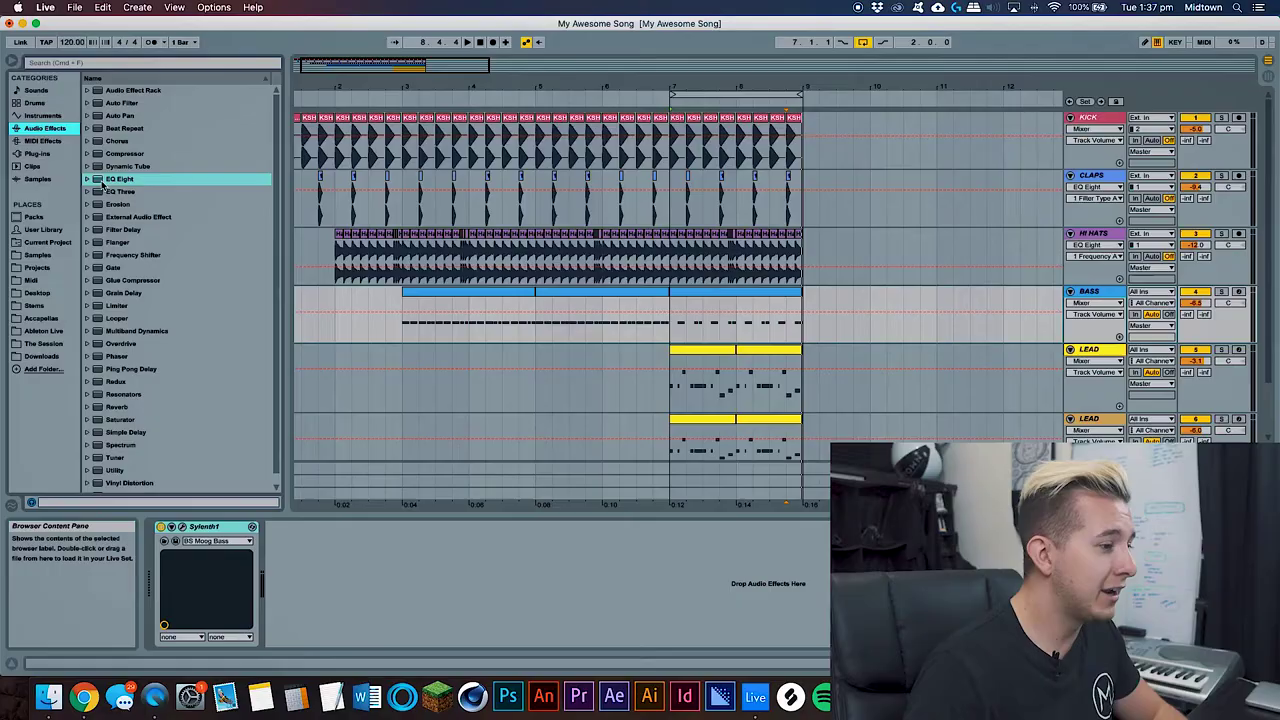
# - Drop EQ Eight from Audio Effects onto the LEAD track
pyautogui.moveTo(103, 181); pyautogui.dragTo(676, 397)
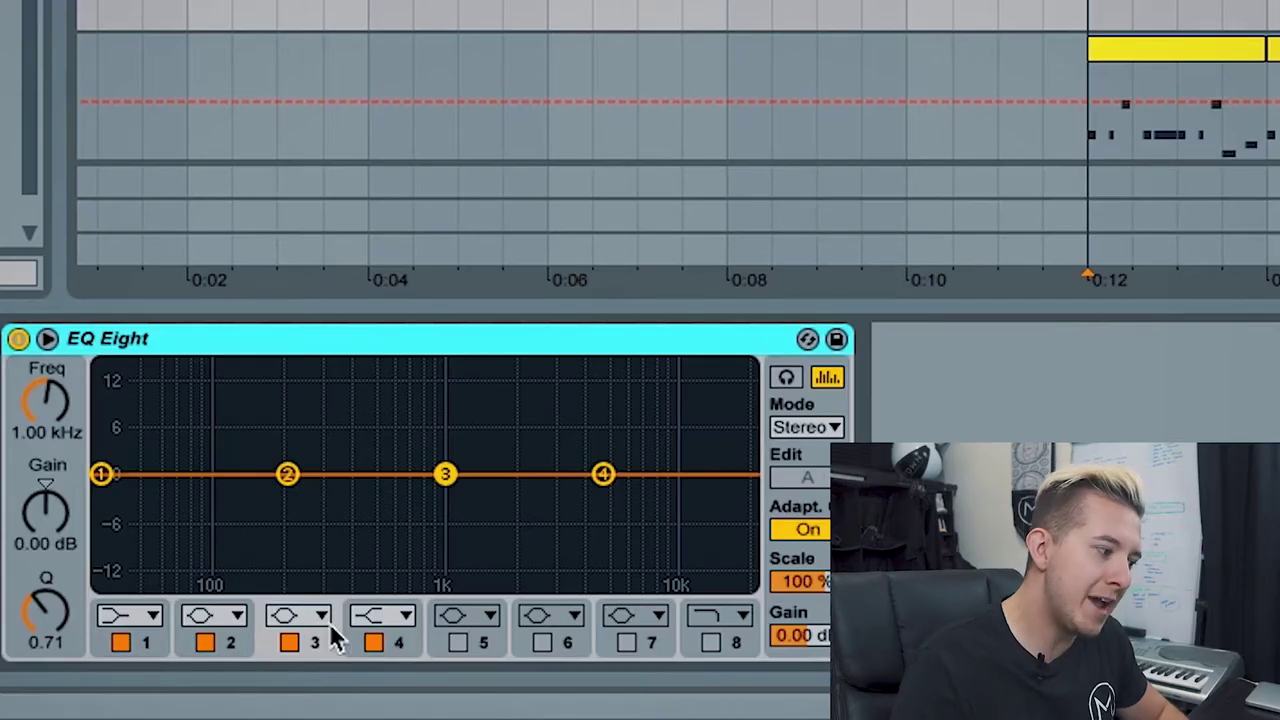
# - Make EQ Eight band 1 a Low Cut filter at about 144 Hz
pyautogui.click(116, 638)
pyautogui.click(152, 620)
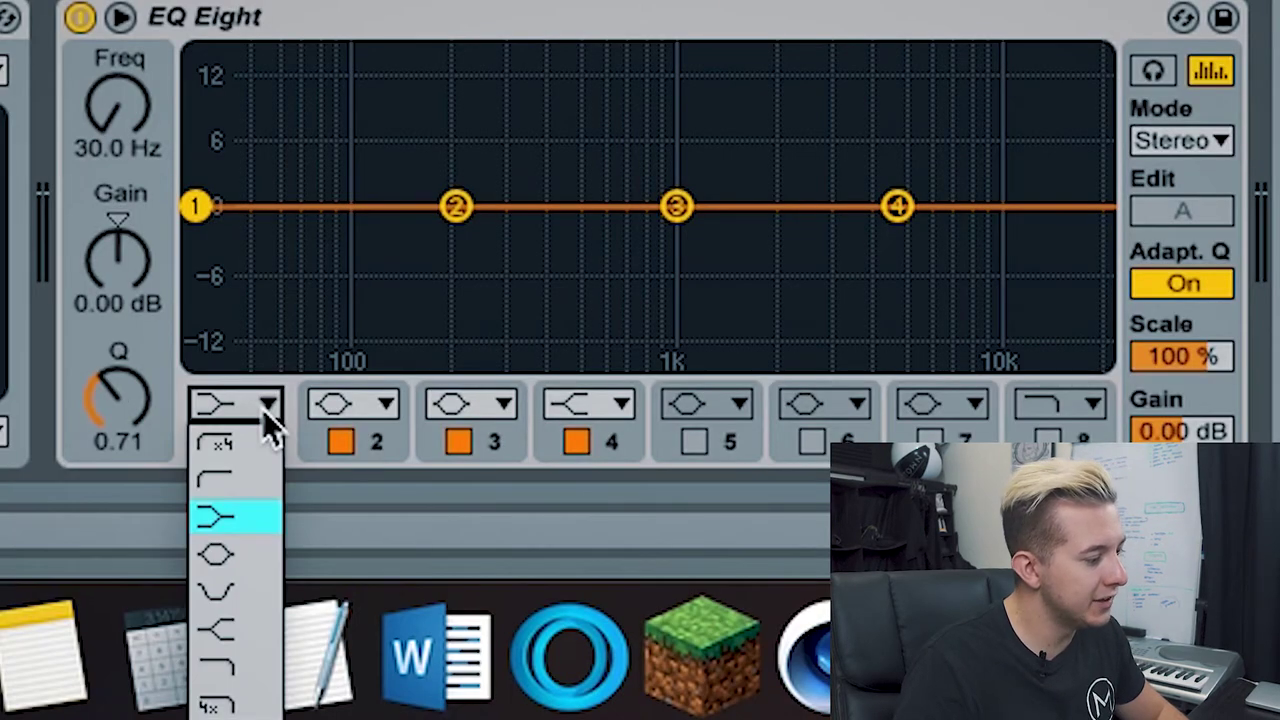
pyautogui.click(225, 485)
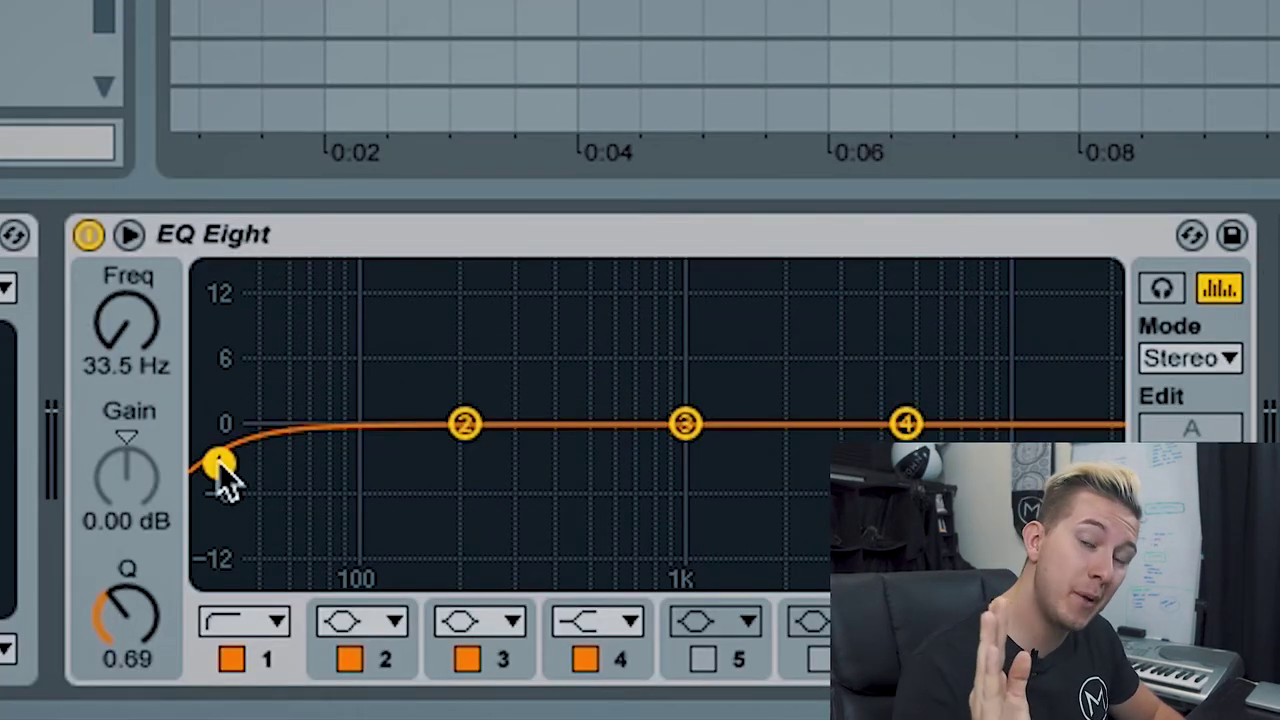
pyautogui.moveTo(220, 468); pyautogui.dragTo(429, 455)
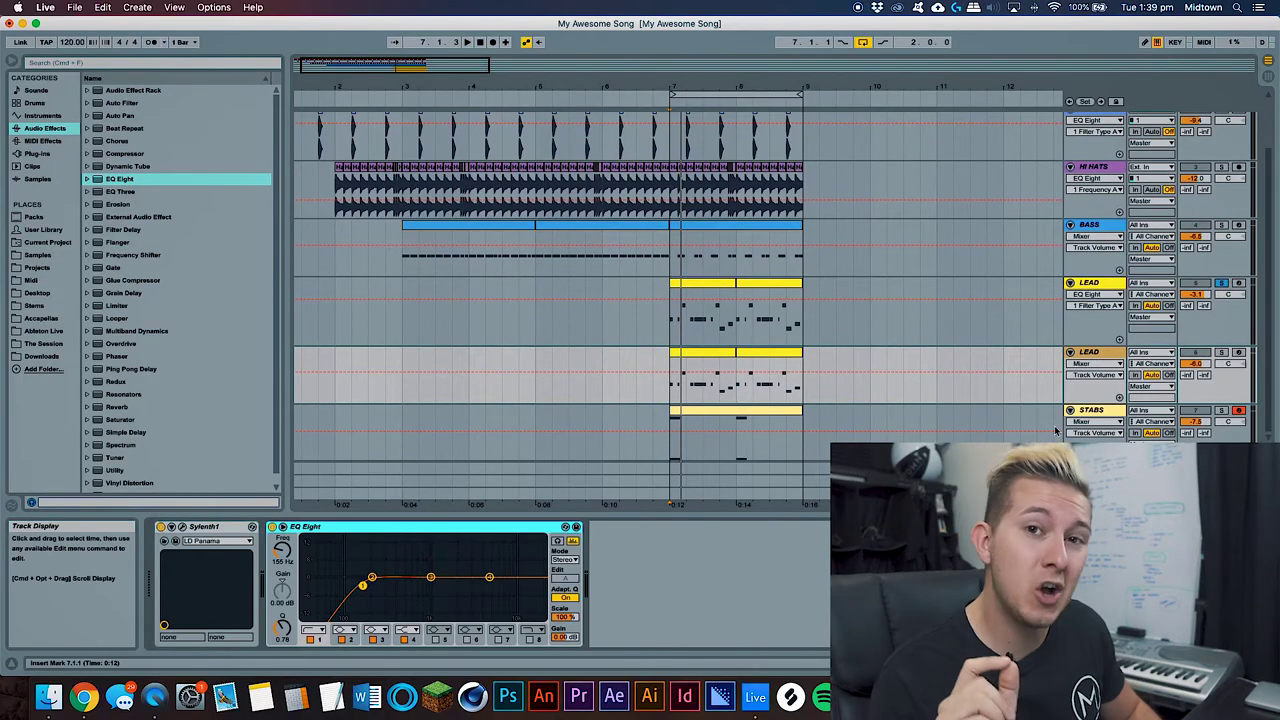
# - Add EQ Eight after the STABS synth, then group the LEAD and STABS tracks
pyautogui.click(1054, 425)
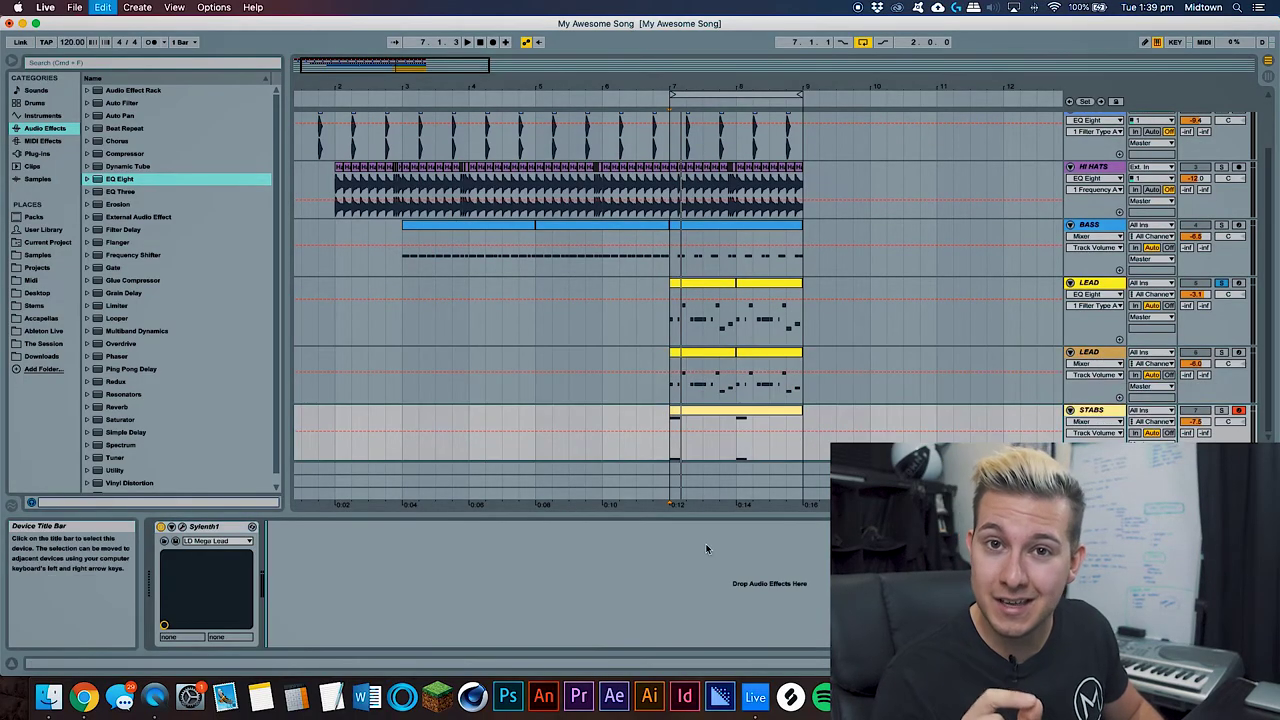
pyautogui.moveTo(705, 548); pyautogui.dragTo(700, 550)
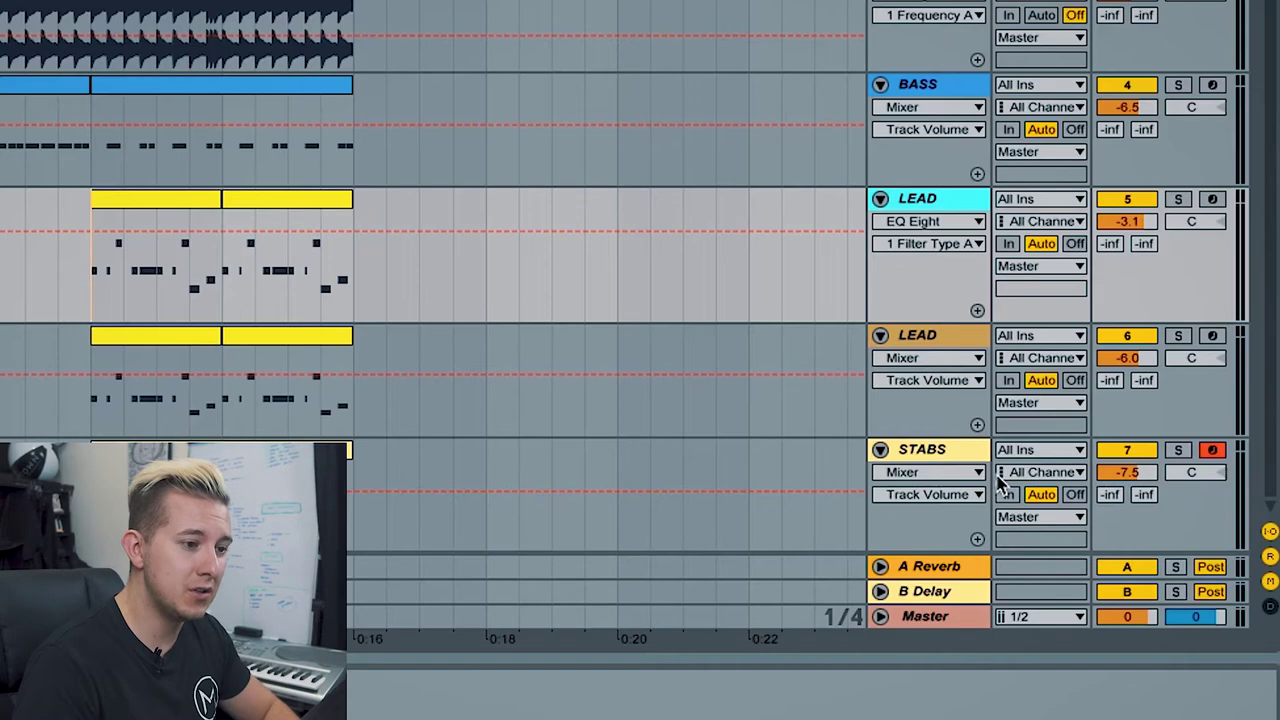
pyautogui.keyDown('shift'); pyautogui.click(944, 452); pyautogui.keyUp('shift')
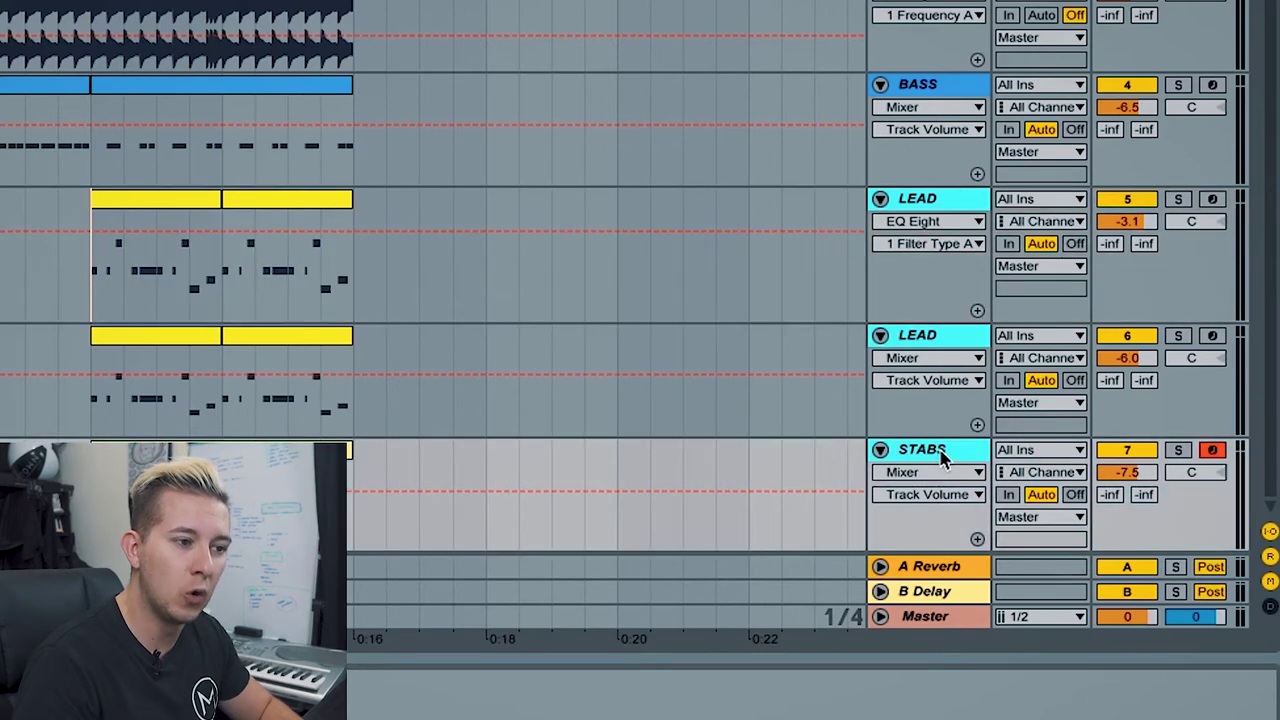
pyautogui.rightClick(930, 205)
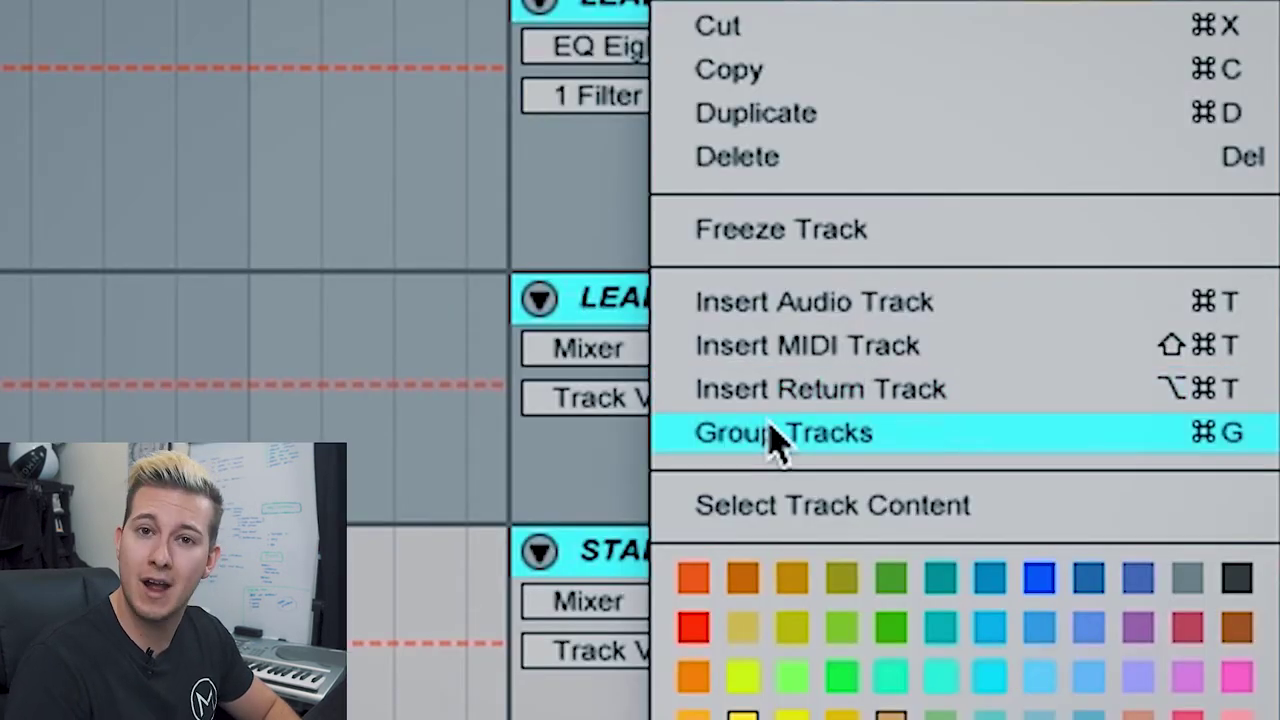
pyautogui.click(988, 396)
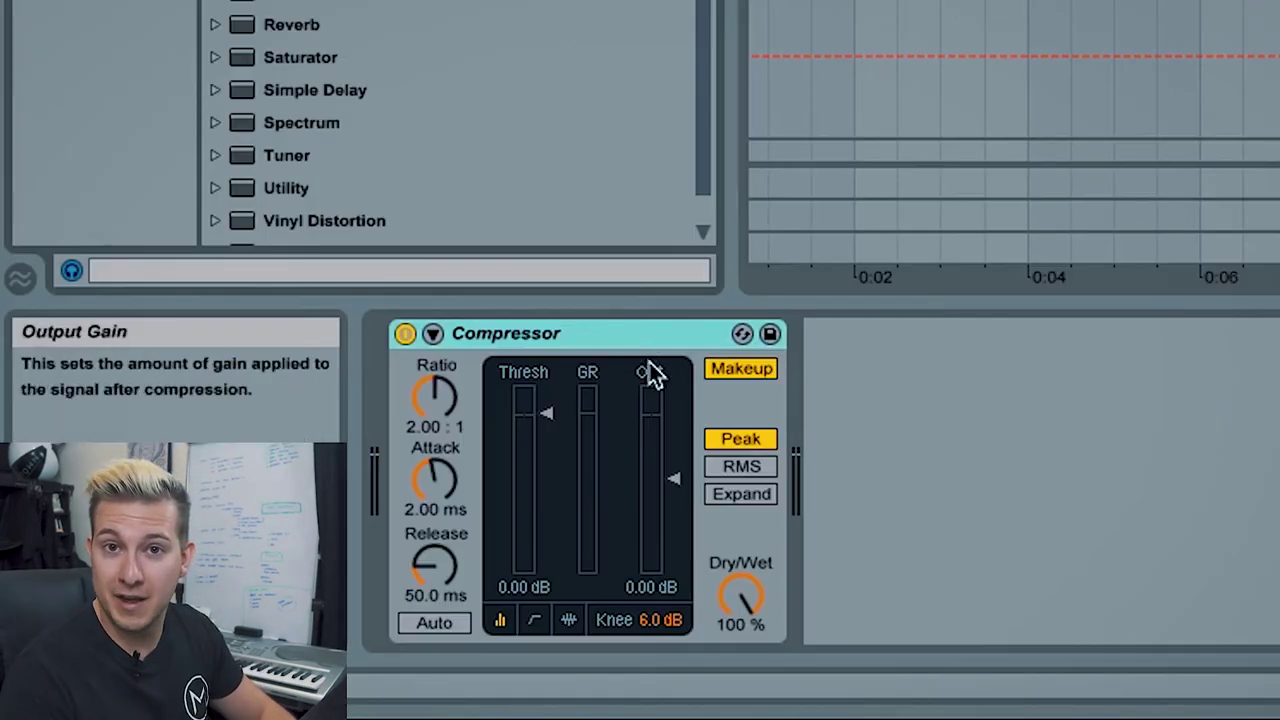
# - Enable the Compressor's sidechain with KICK (Post FX) as its source and pull the threshold down
pyautogui.click(434, 334)
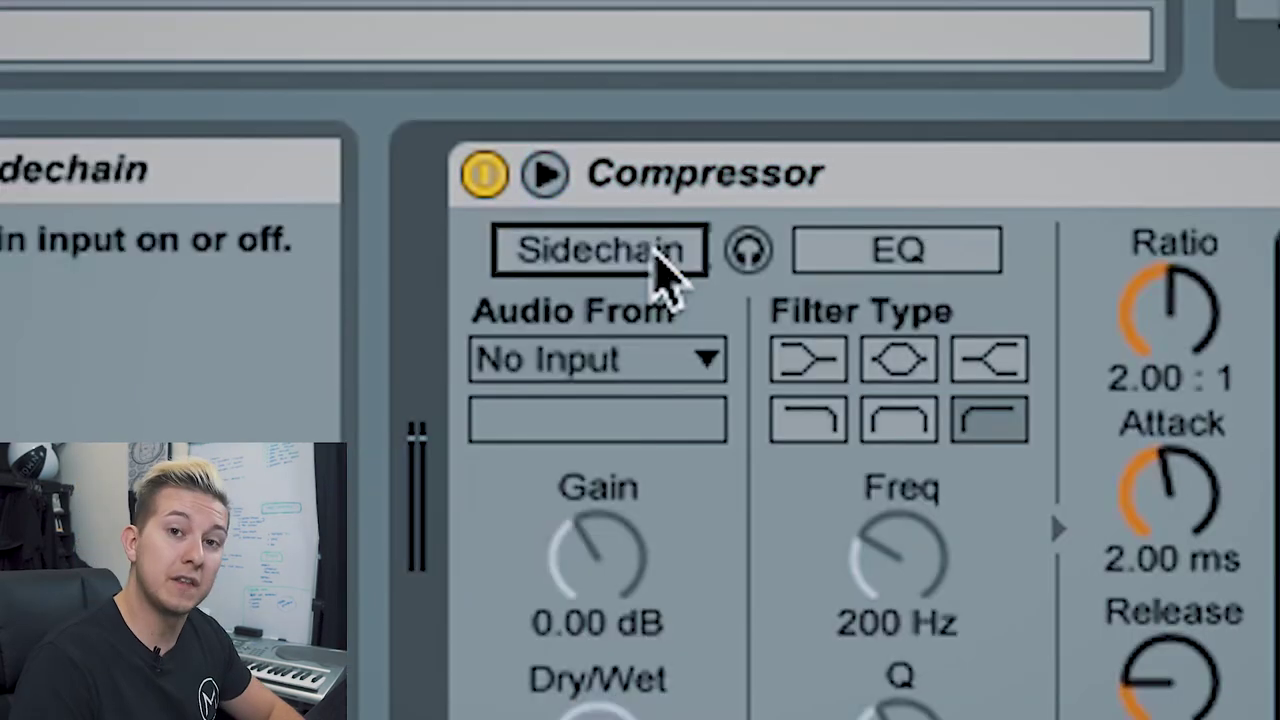
pyautogui.click(486, 376)
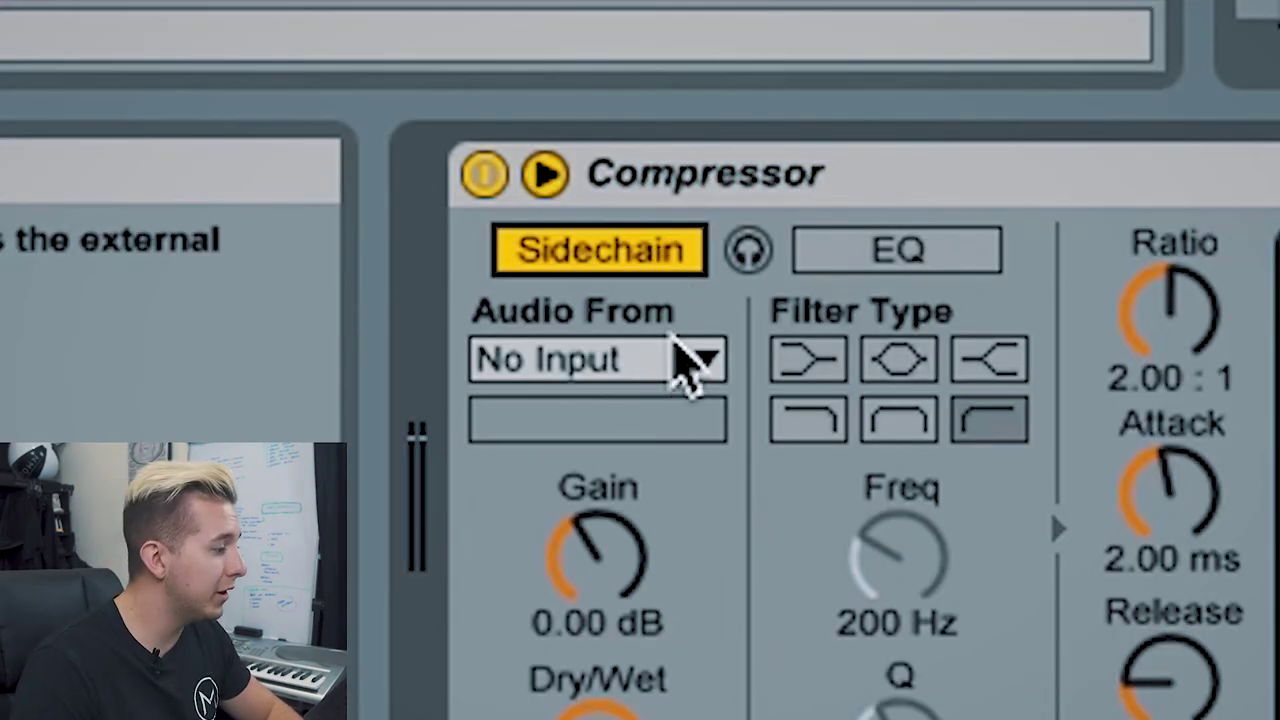
pyautogui.click(686, 362)
pyautogui.click(655, 428)
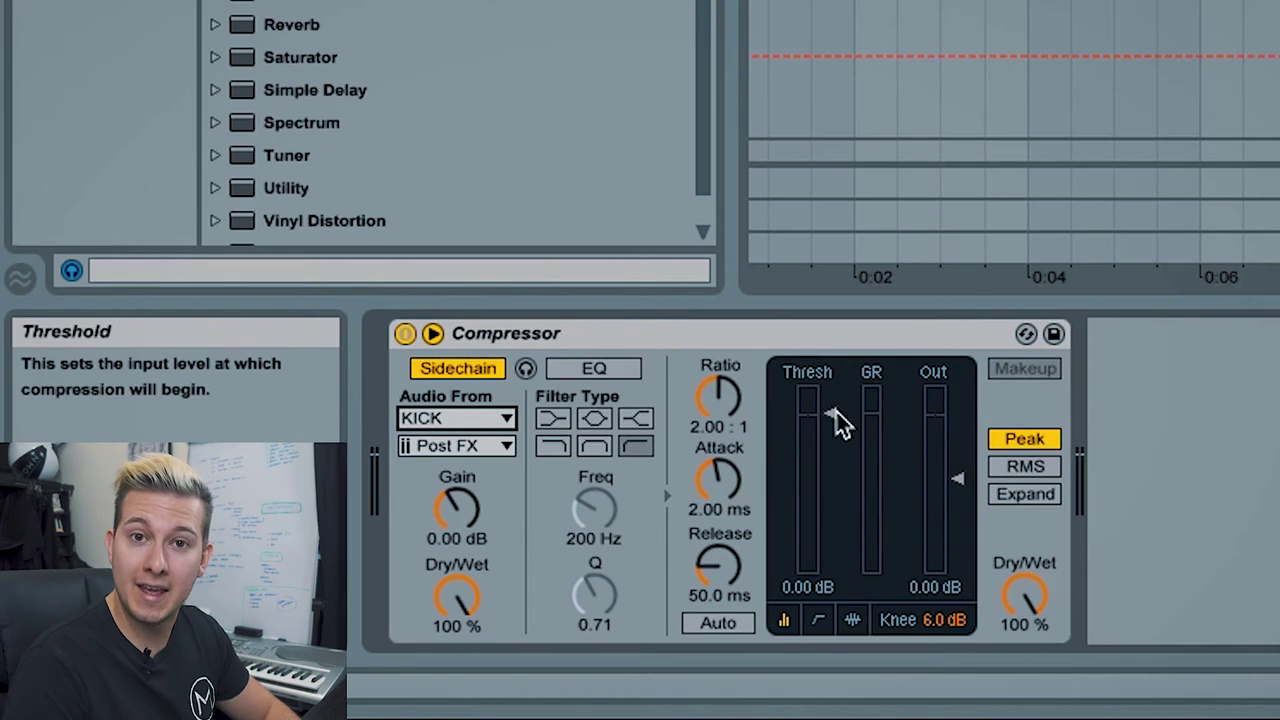
pyautogui.moveTo(837, 418); pyautogui.dragTo(837, 497)
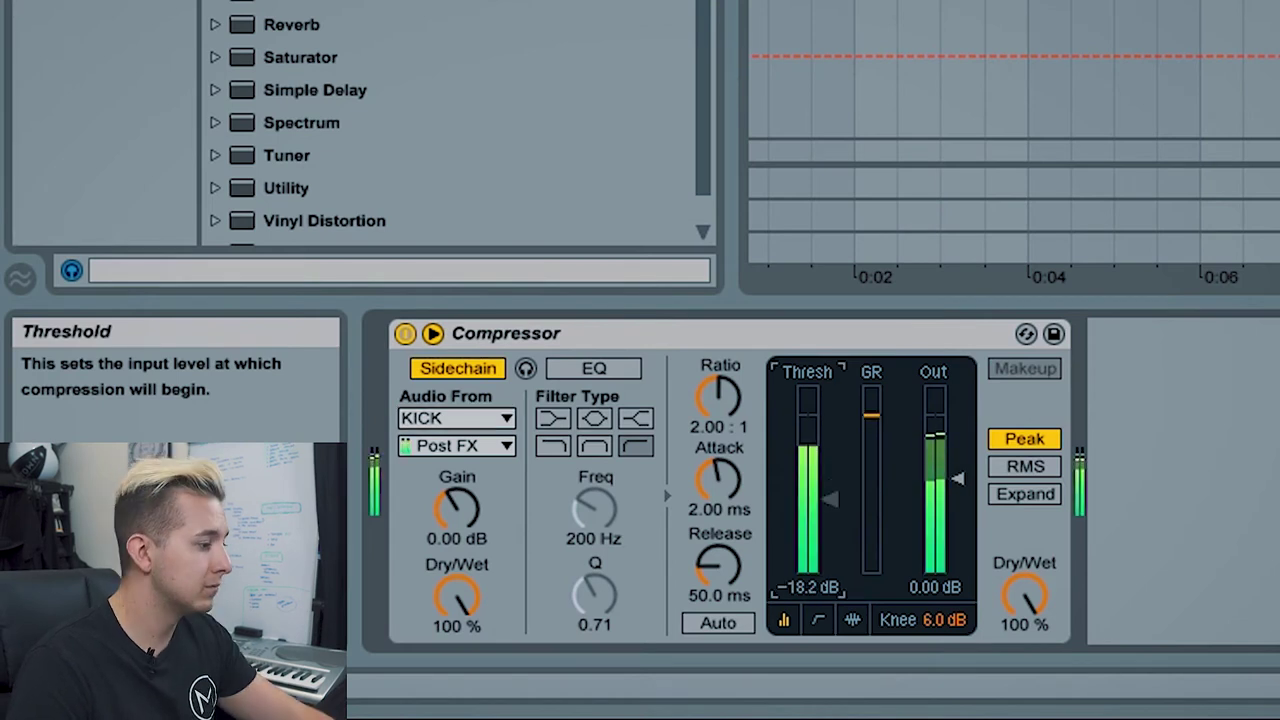